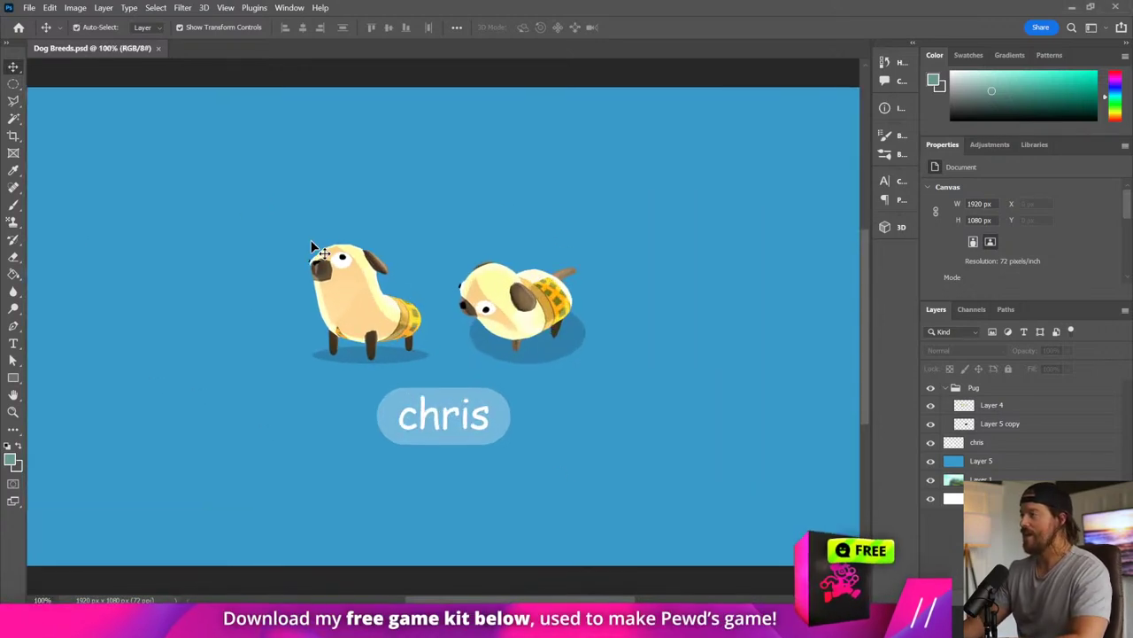
Zoom to 200% on the pugs and add a new clipped layer above Layer 4.
key("ctrl+1")
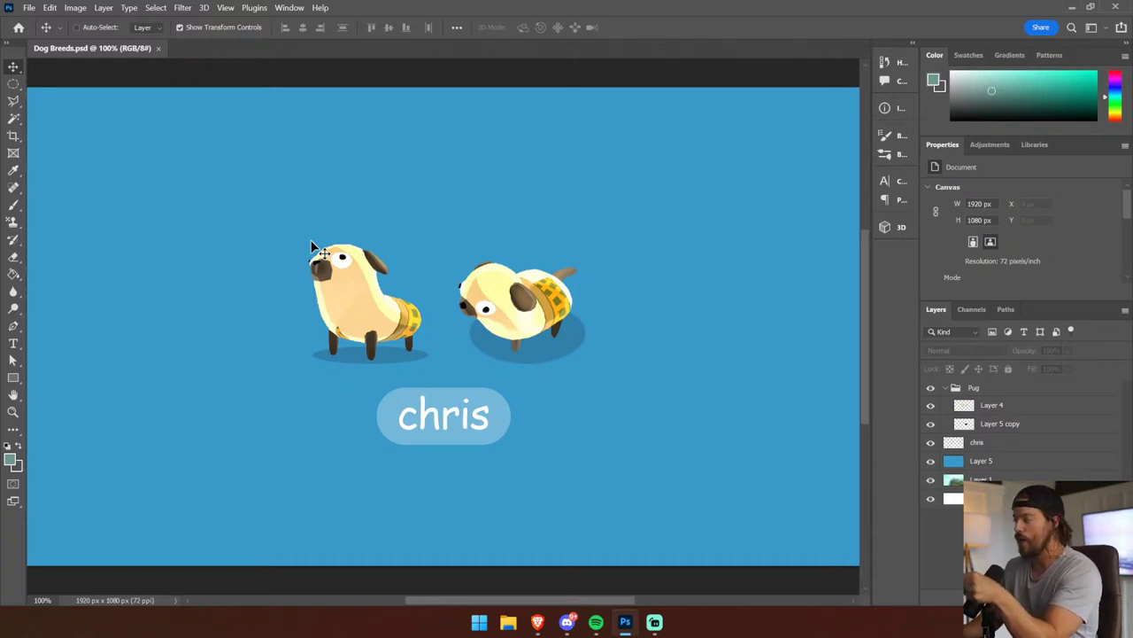
left_click(13, 101)
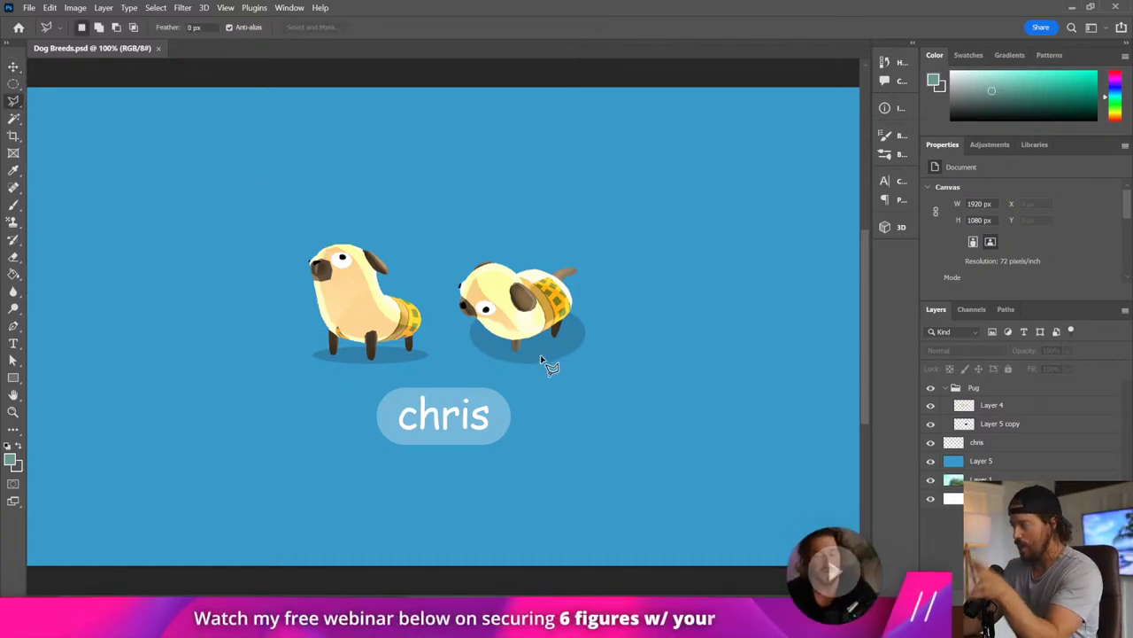
left_click(542, 361, "ctrl")
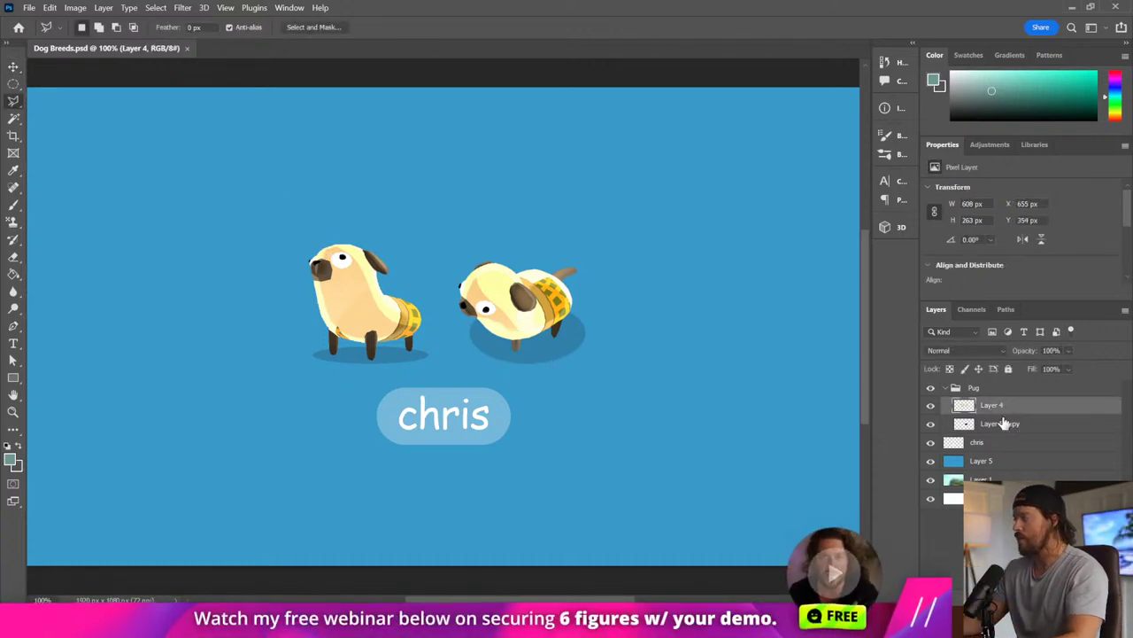
key("ctrl+plus")
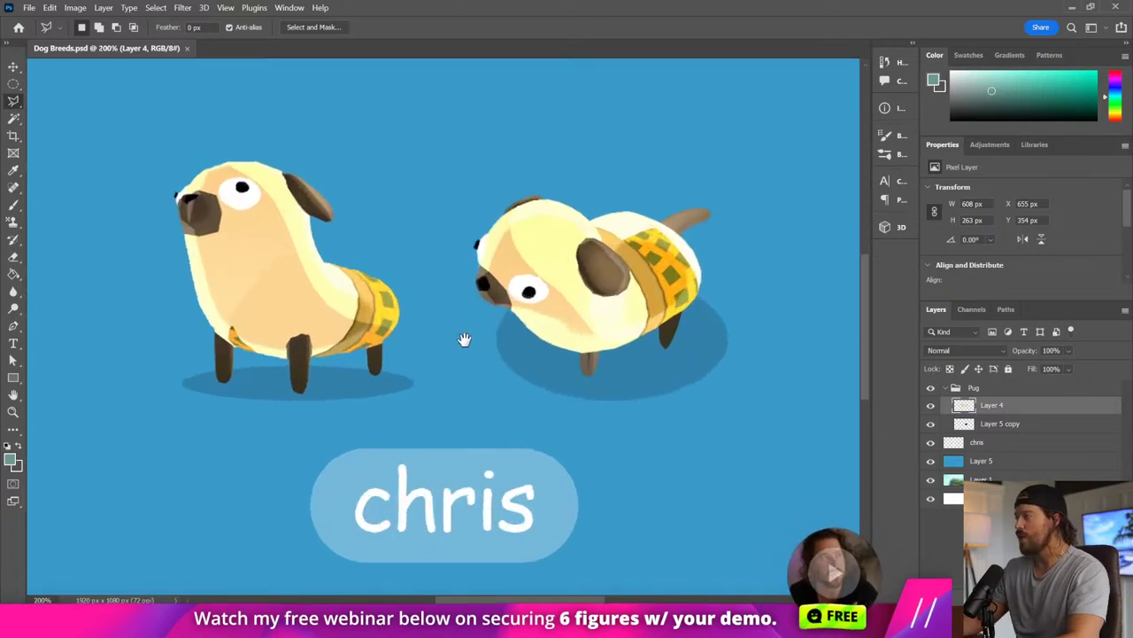
scroll(463, 339, "left", 1)
scroll(463, 339, "up", 1)
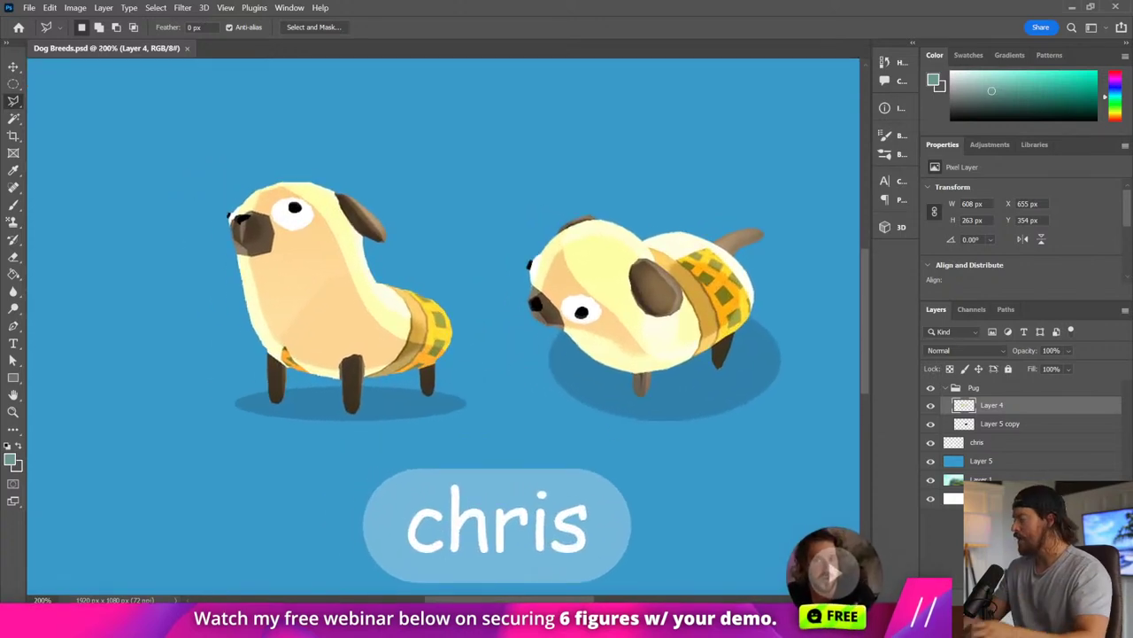
key("ctrl+shift+alt+n")
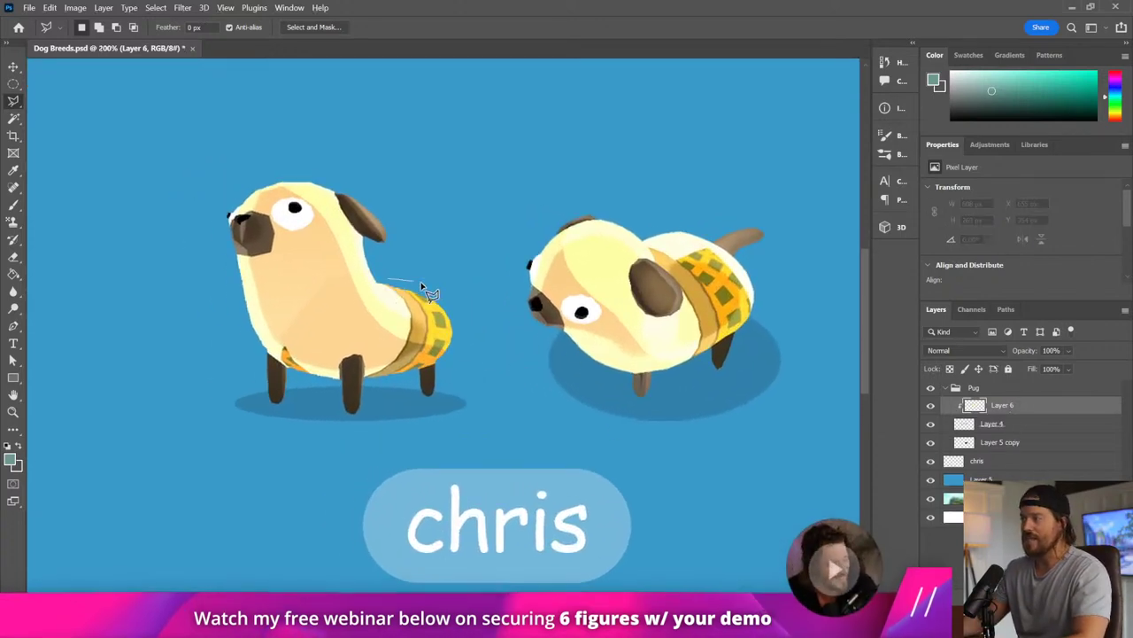
Trace a polygonal selection around the left pug's plaid sweater.
left_click(387, 279)
left_click(427, 286)
left_click(454, 312)
left_click(457, 336)
left_click(442, 366)
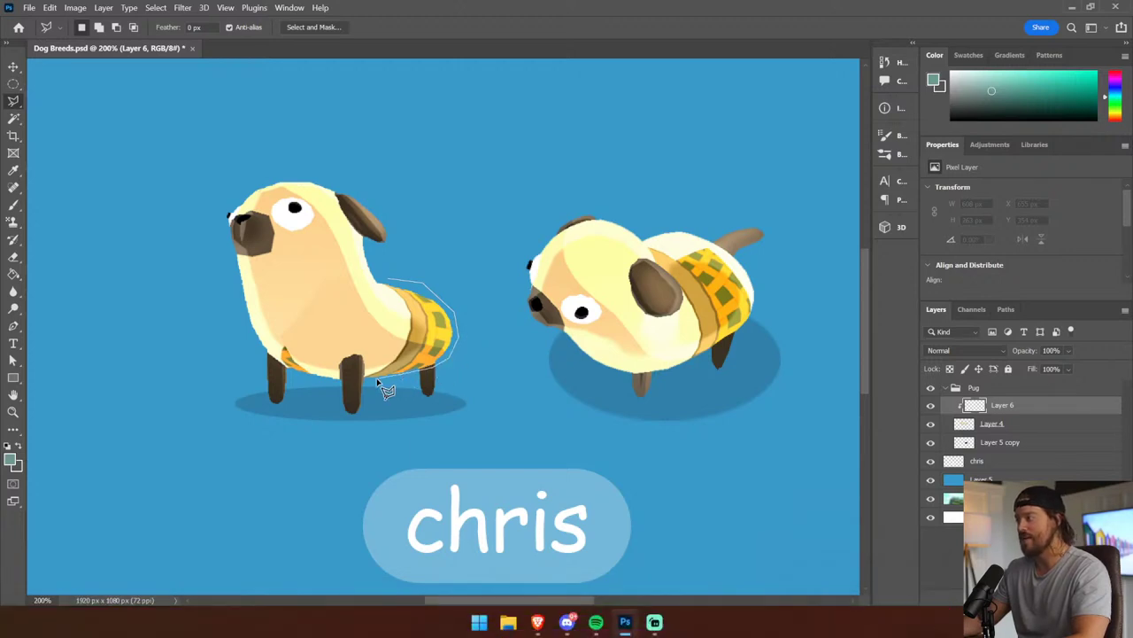
left_click(372, 374)
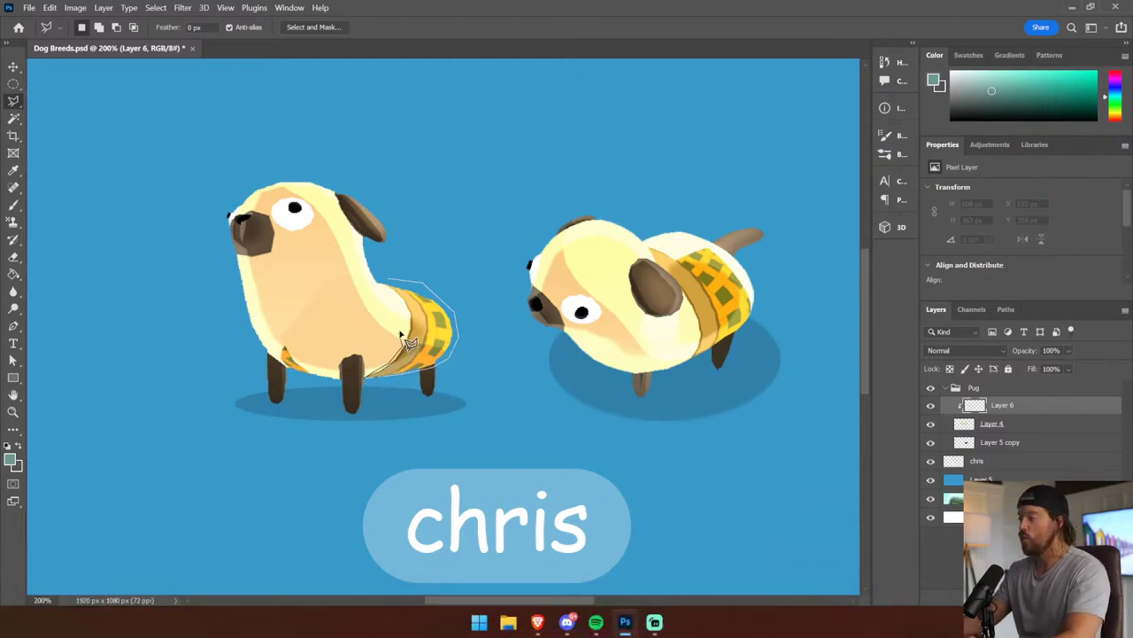
left_click(409, 347)
left_click(381, 285)
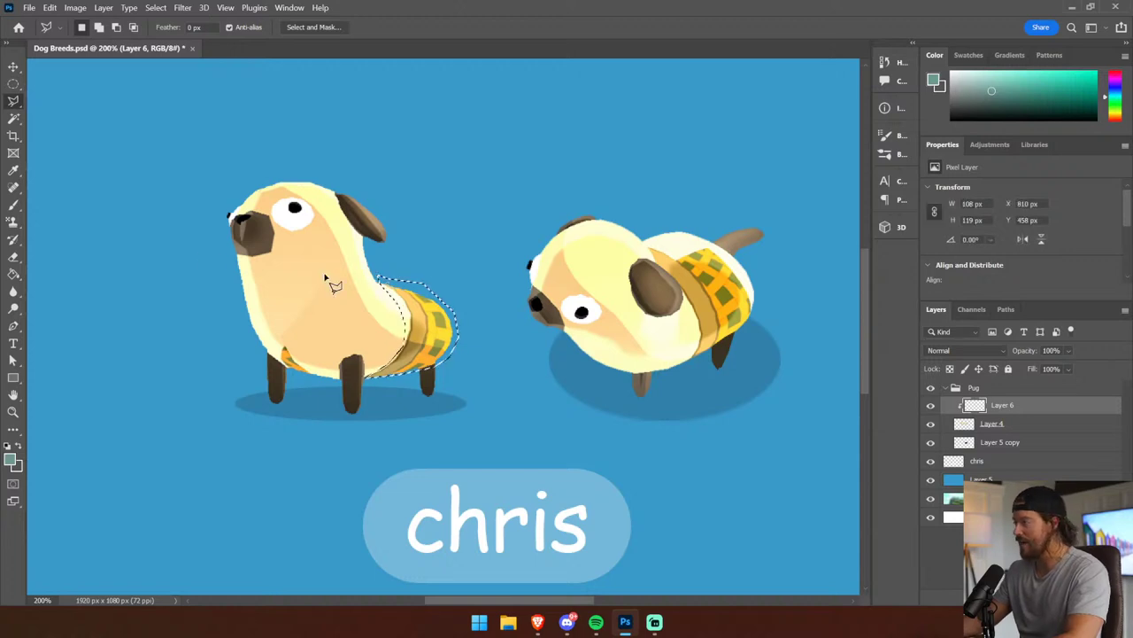
With a small brush, sample the pug's light yellow body colour and paint it over the sweater.
key("b")
key("bracketleft")
key("bracketleft")
key("bracketleft")
key("bracketleft")
key("bracketleft")
key("bracketleft")
key("bracketleft")
key("bracketleft")
key("bracketleft")
key("bracketleft")
key("bracketleft")
key("bracketleft")
key("bracketleft")
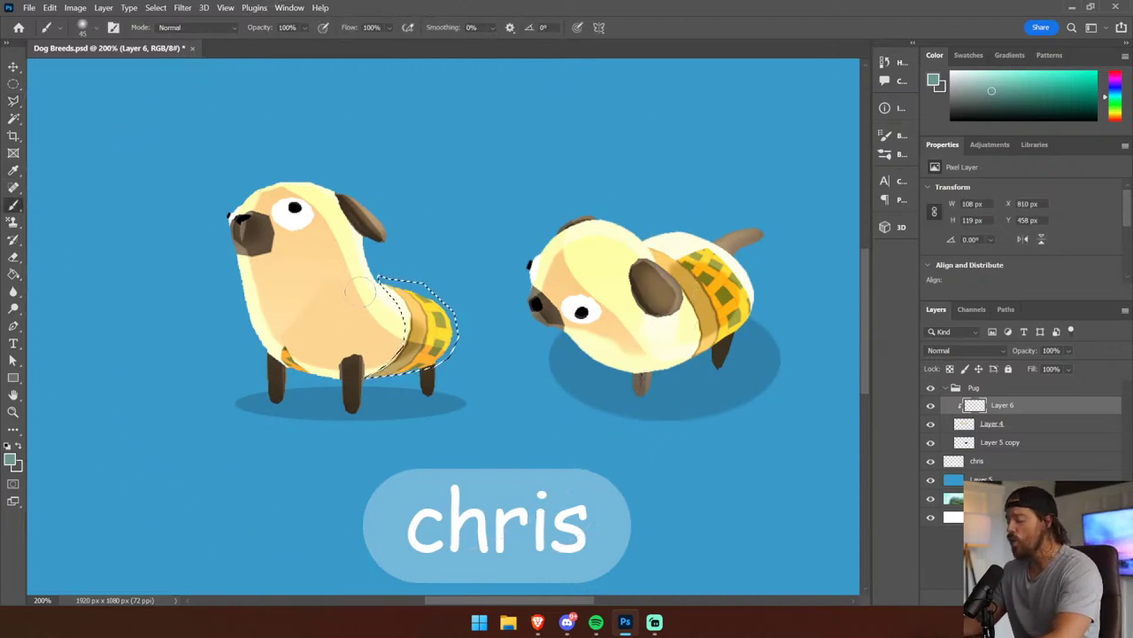
left_click(399, 293, "alt")
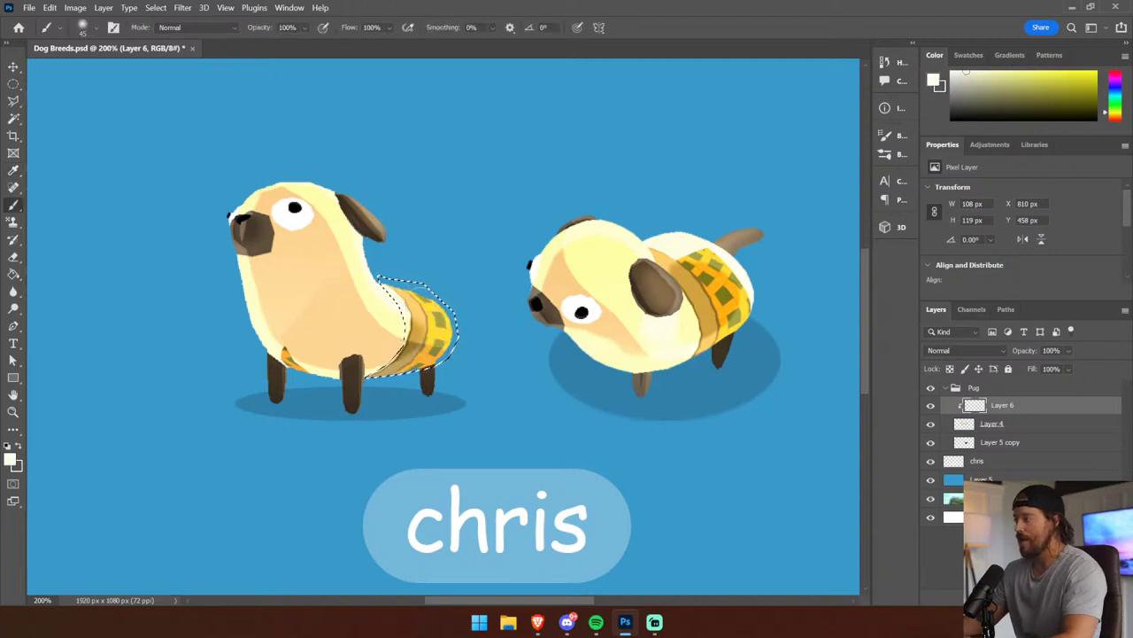
left_click(390, 310, "alt")
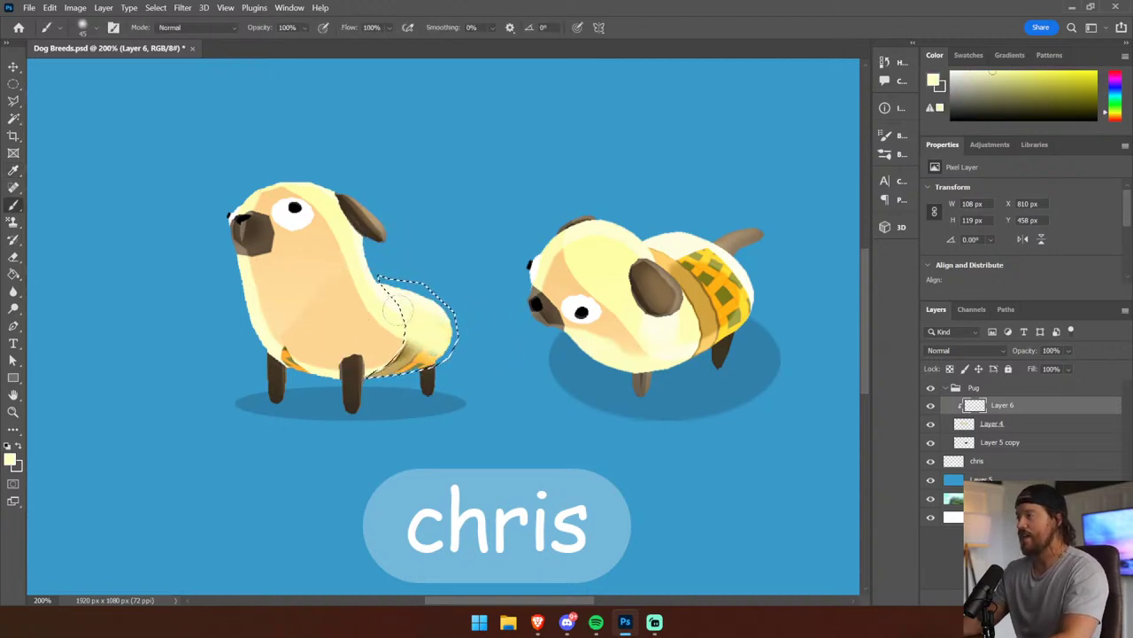
key("alt")
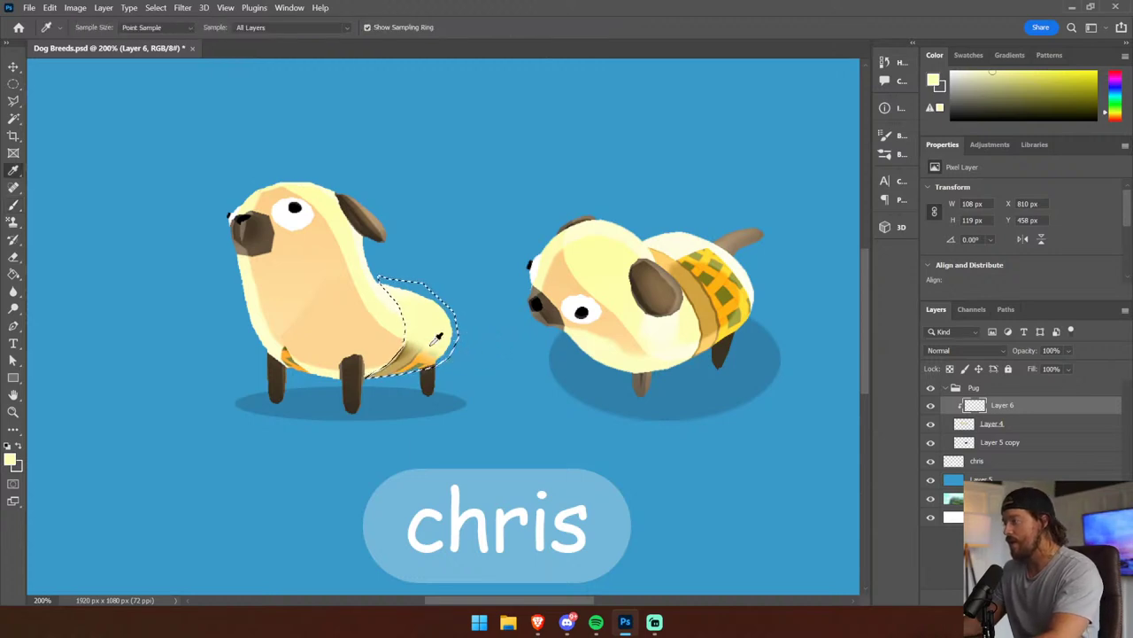
left_click(381, 363, "alt")
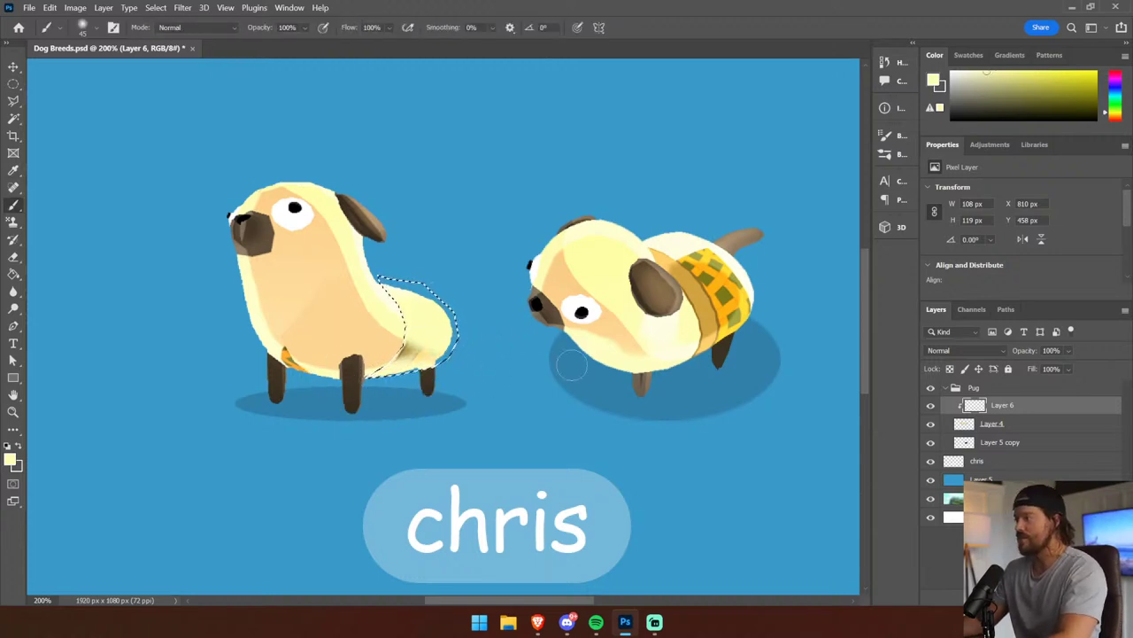
Add peach shading over the sweater, then lasso a patch on the pug's back.
left_click(372, 354, "alt")
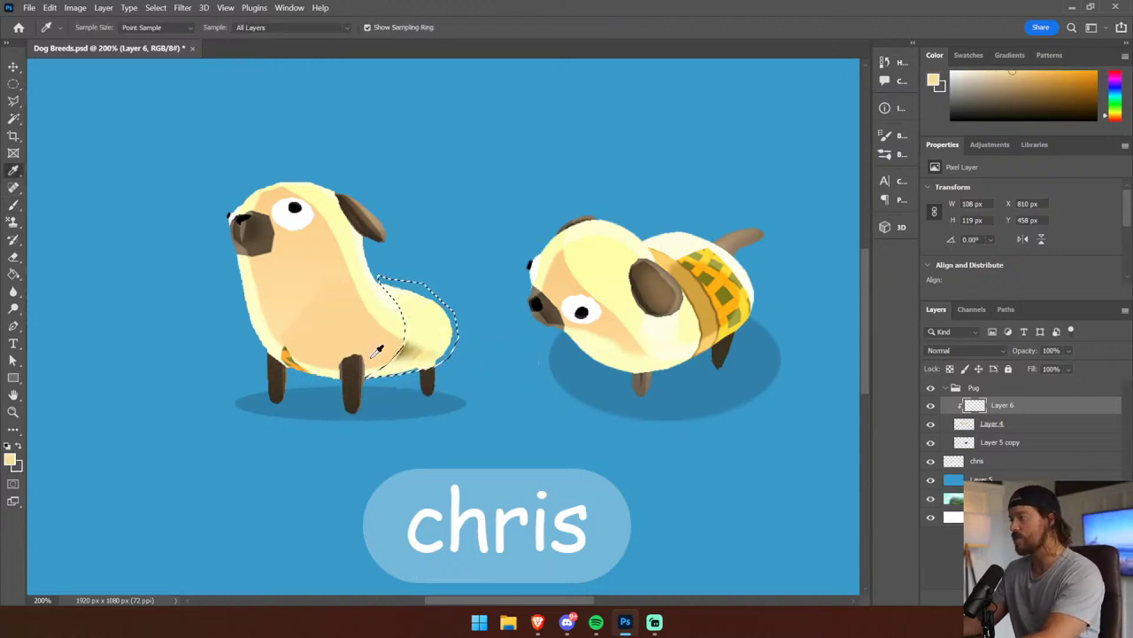
left_click(12, 205)
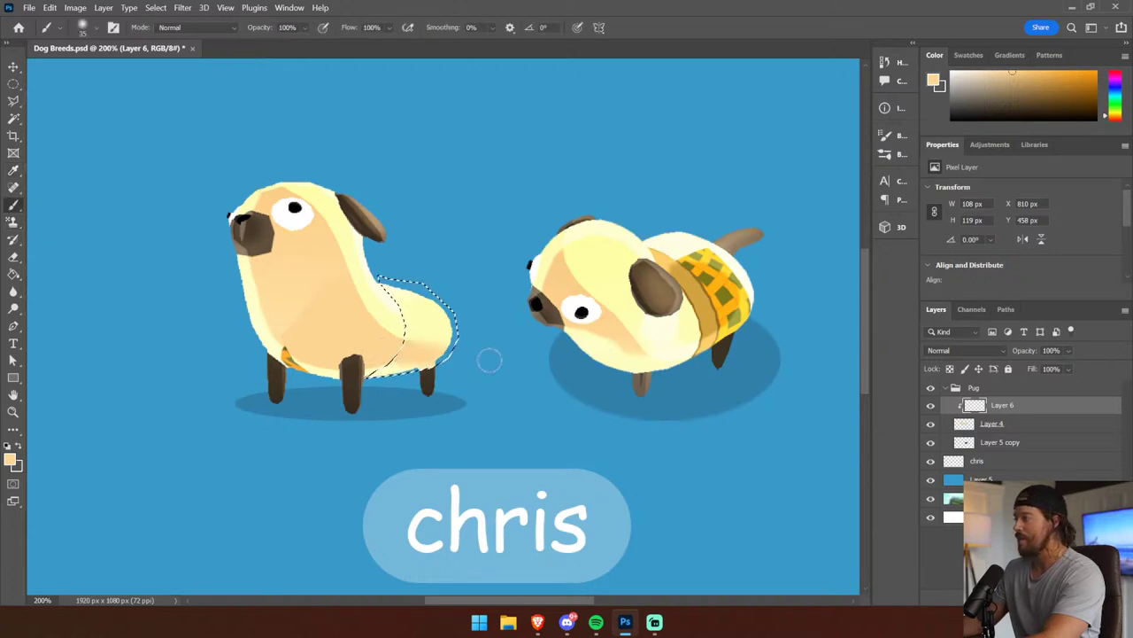
left_click(13, 100)
left_click(455, 366)
left_click_drag(390, 329, 410, 350)
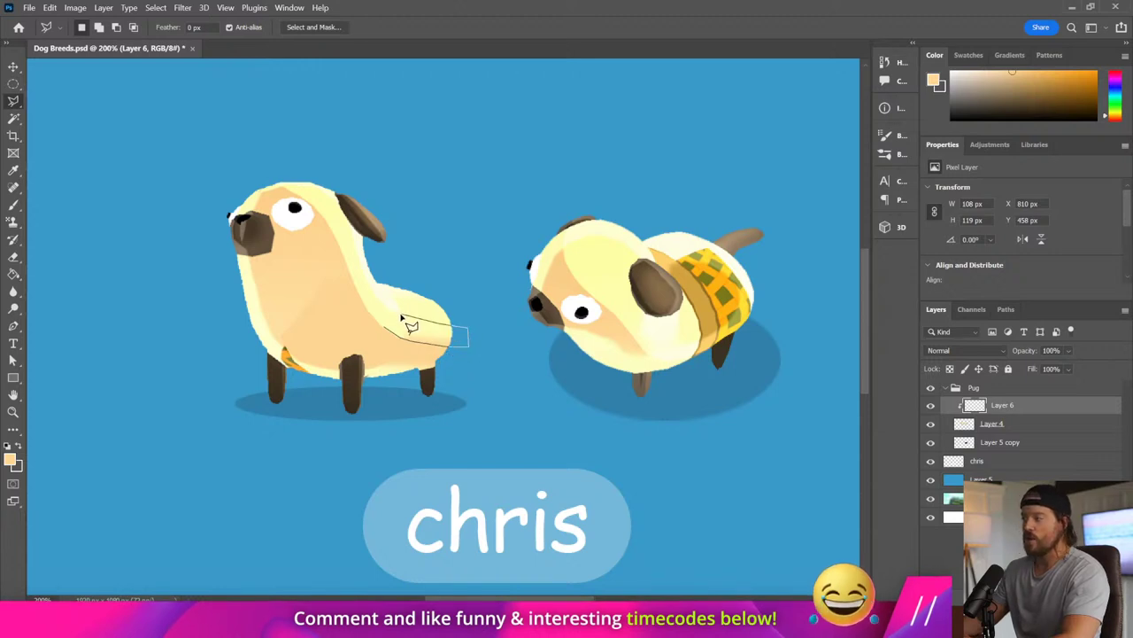
Fill the back patch with pale yellow sampled from the pug, then deselect.
key("i")
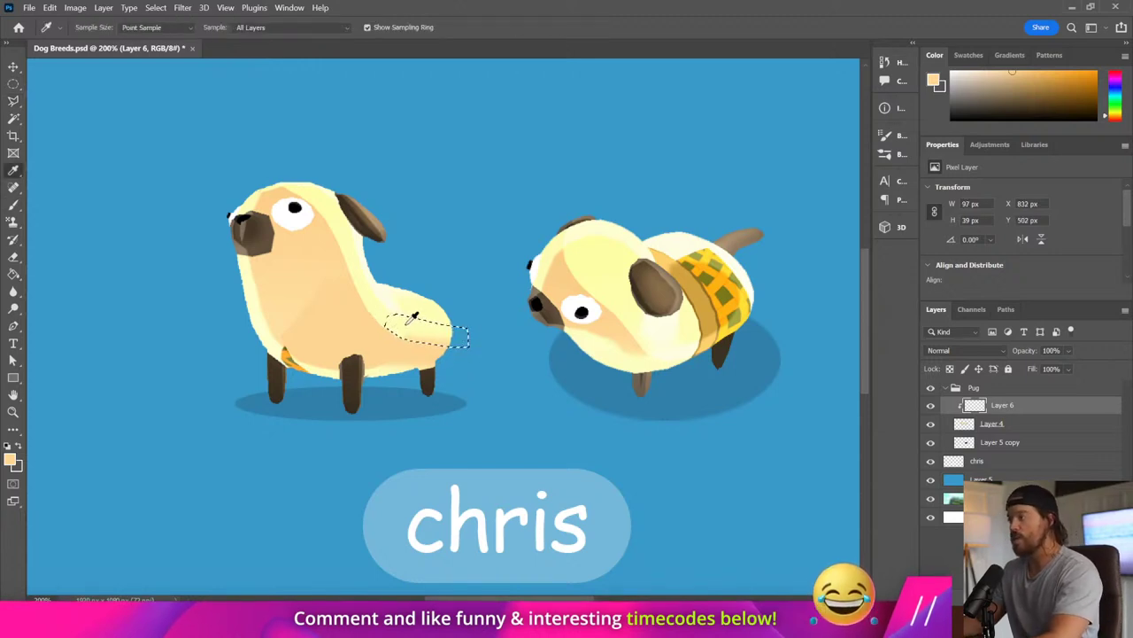
left_click(398, 326)
key("alt+BackSpace")
key("ctrl+d")
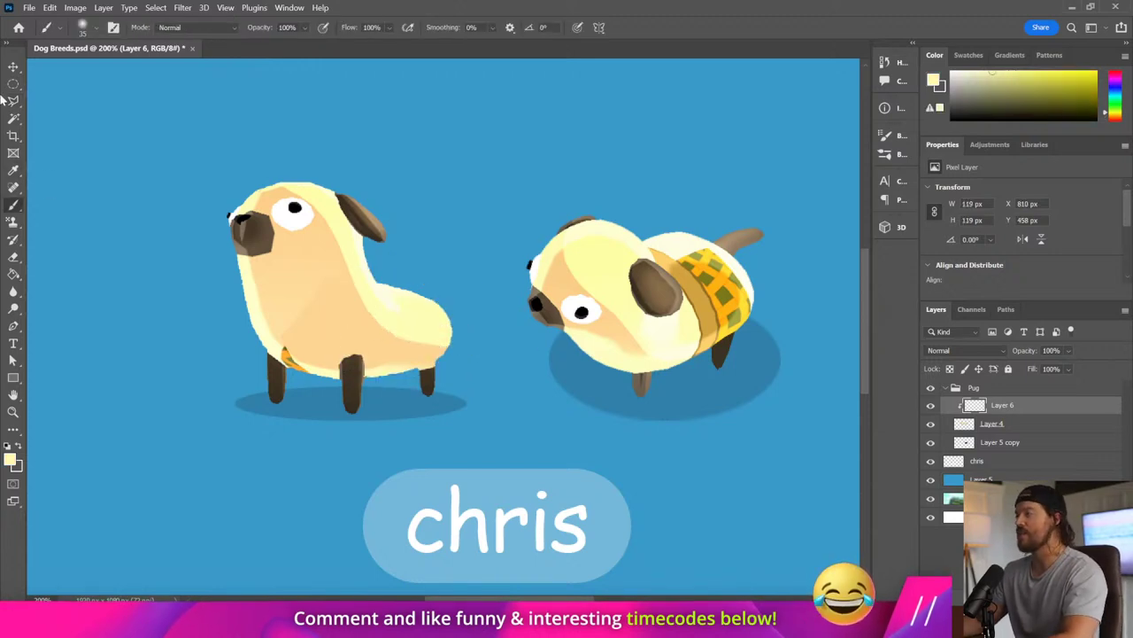
Paint a lassoed belly patch with tan shading, then lasso the orange patch by the front leg.
key("l")
mouse_move(381, 378)
left_mouse_down()
mouse_move(417, 373)
mouse_move(425, 358)
mouse_move(365, 342)
left_mouse_up()
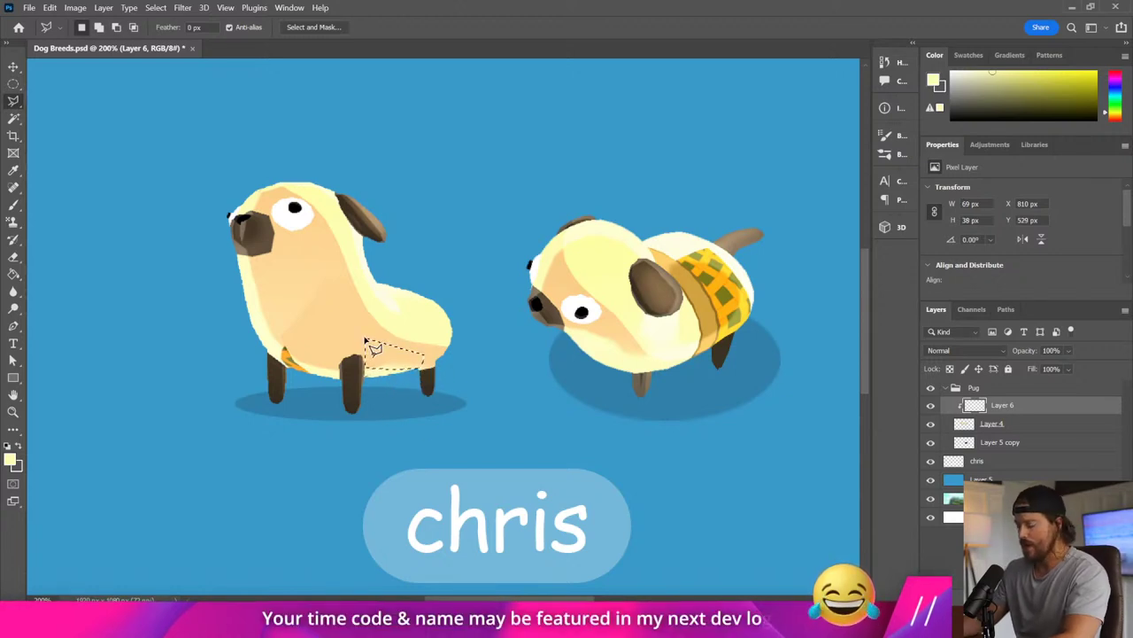
key("i")
left_click(372, 324)
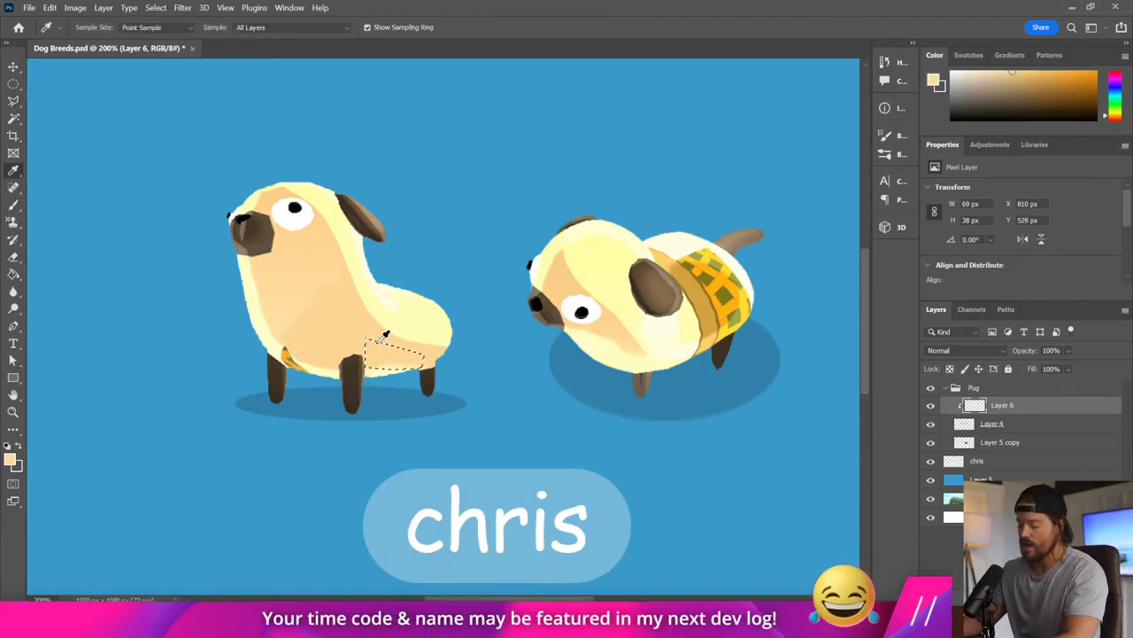
key("b")
key("ctrl+d")
key("l")
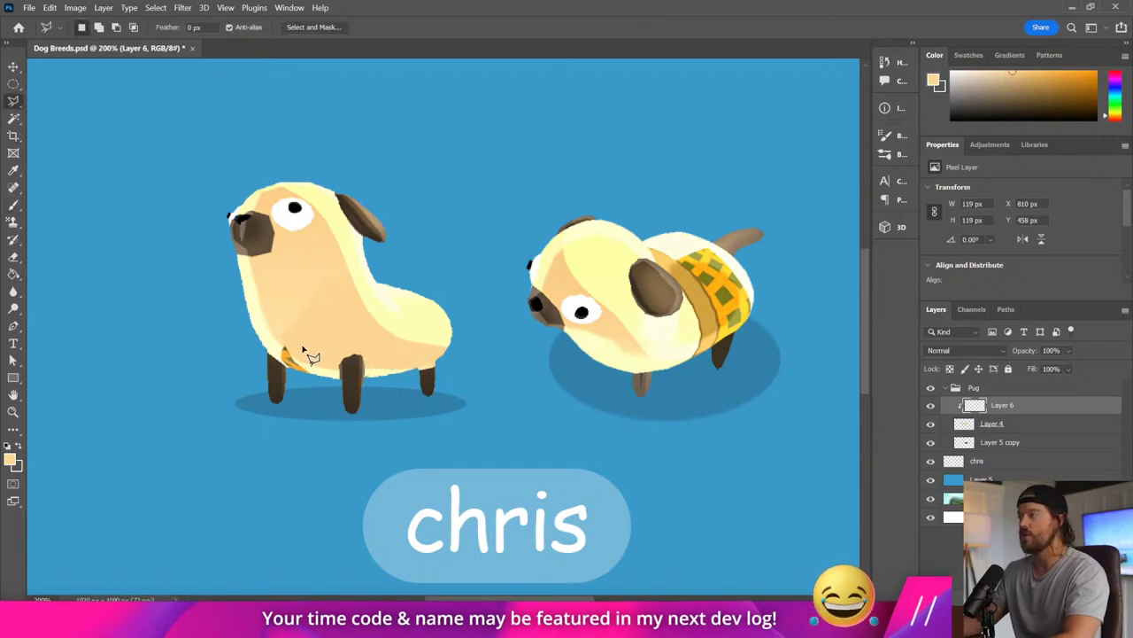
mouse_move(276, 340)
left_mouse_down()
mouse_move(333, 390)
mouse_move(306, 389)
mouse_move(267, 356)
mouse_move(315, 366)
mouse_move(304, 342)
left_mouse_up()
Paint the leg patch with cream sampled from the pug's body, then deselect.
key("i")
left_click(304, 358)
key("b")
key("ctrl+d")
Outline the right pug's plaid sweater as a polygonal selection.
key("l")
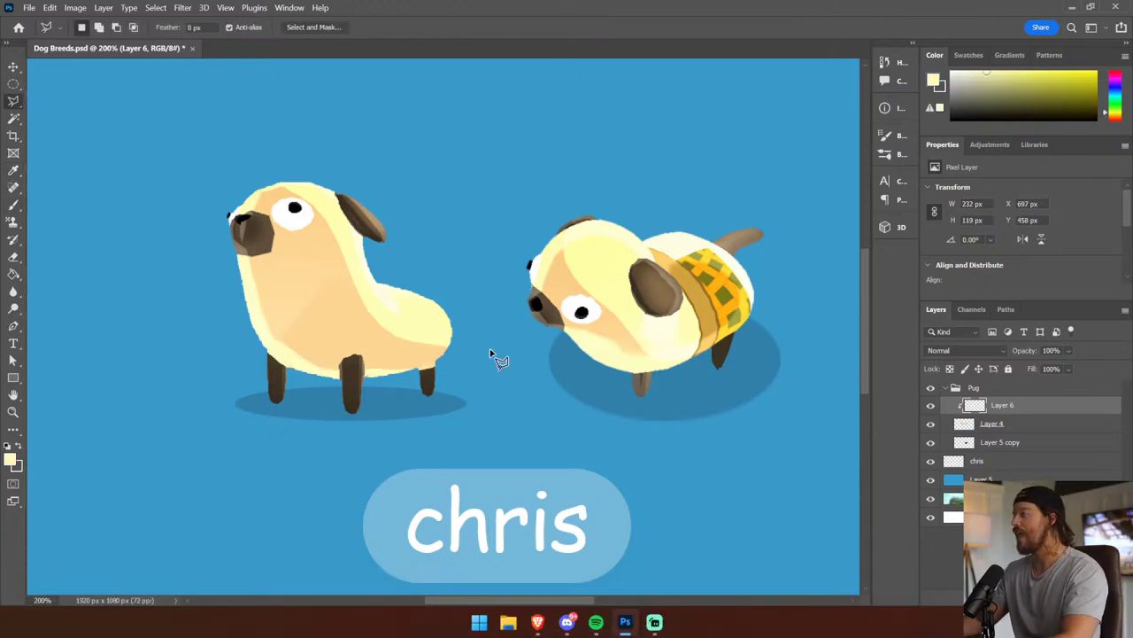
left_click(647, 246)
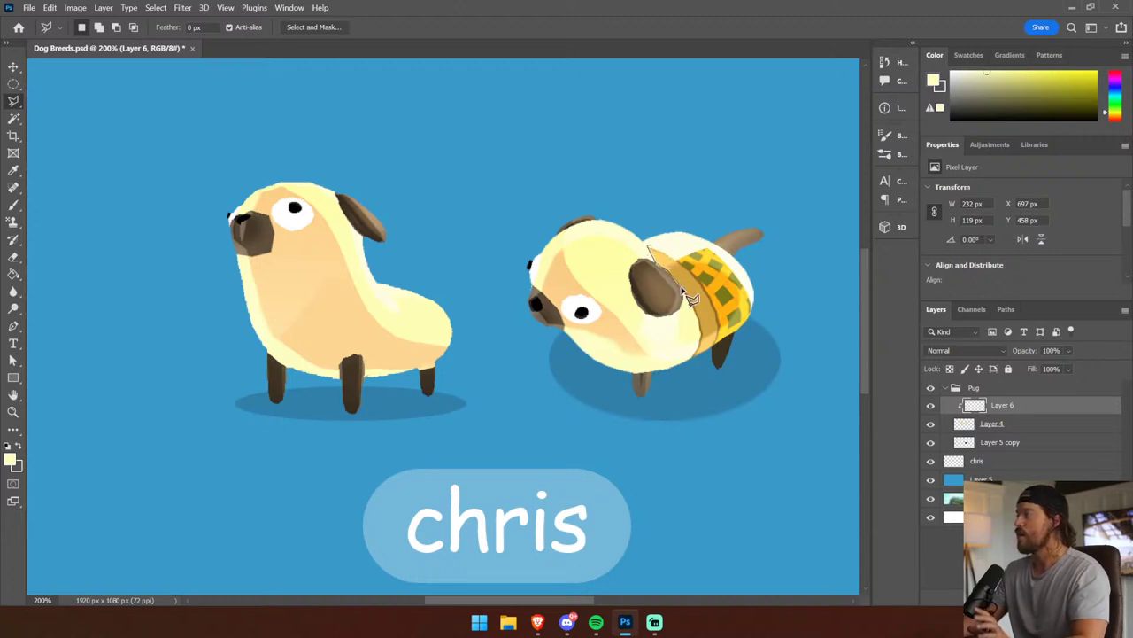
left_click(680, 287)
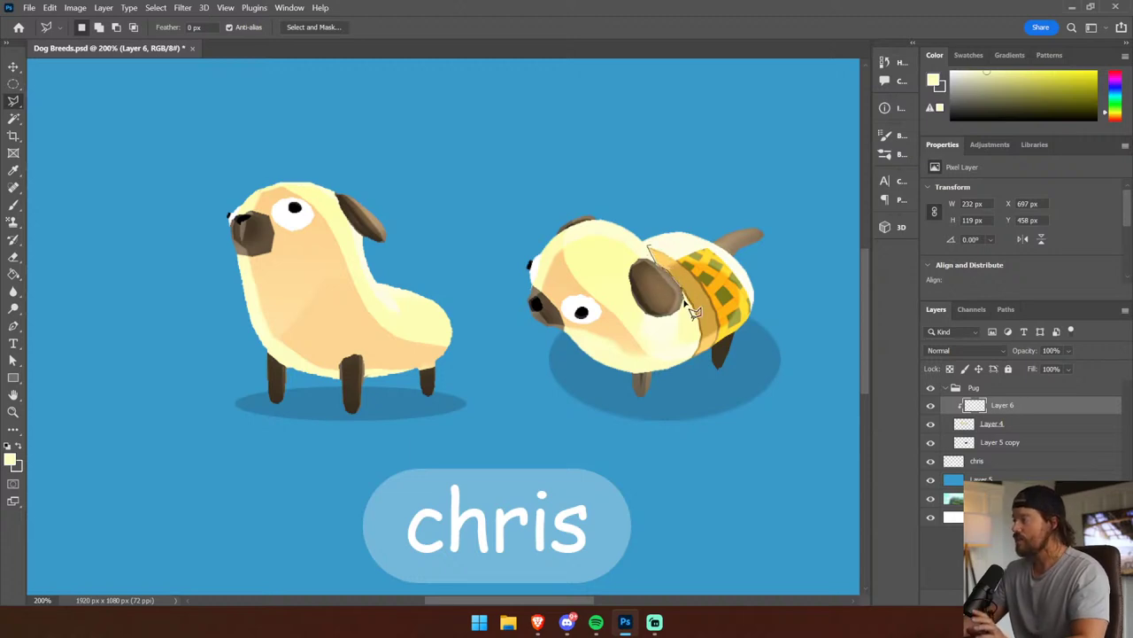
left_click(688, 357)
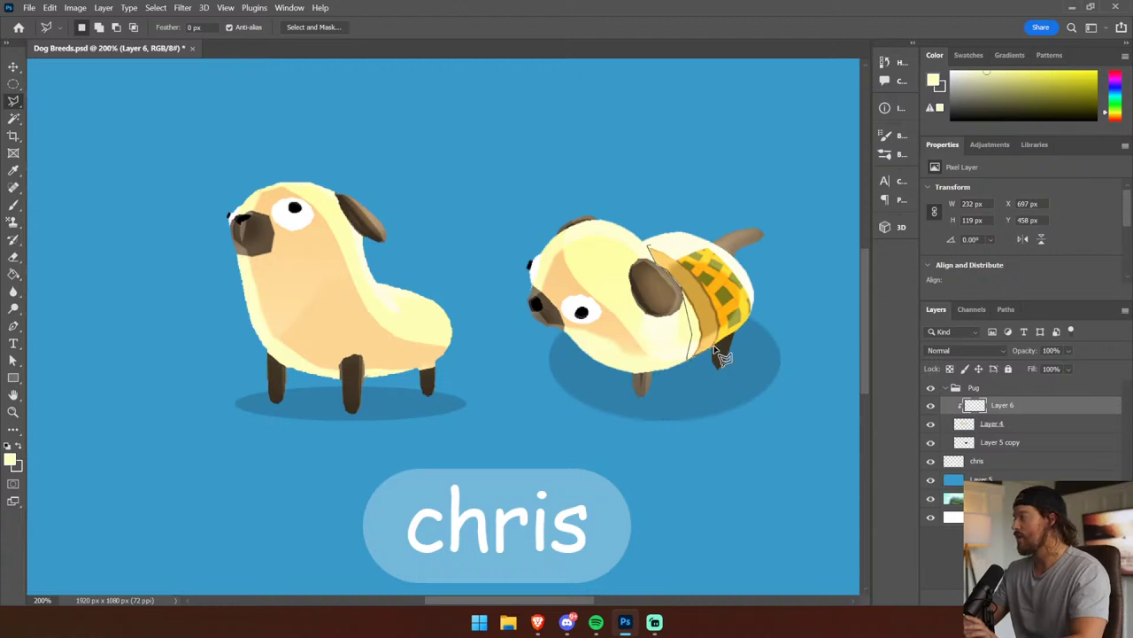
left_click(763, 308)
left_click(741, 262)
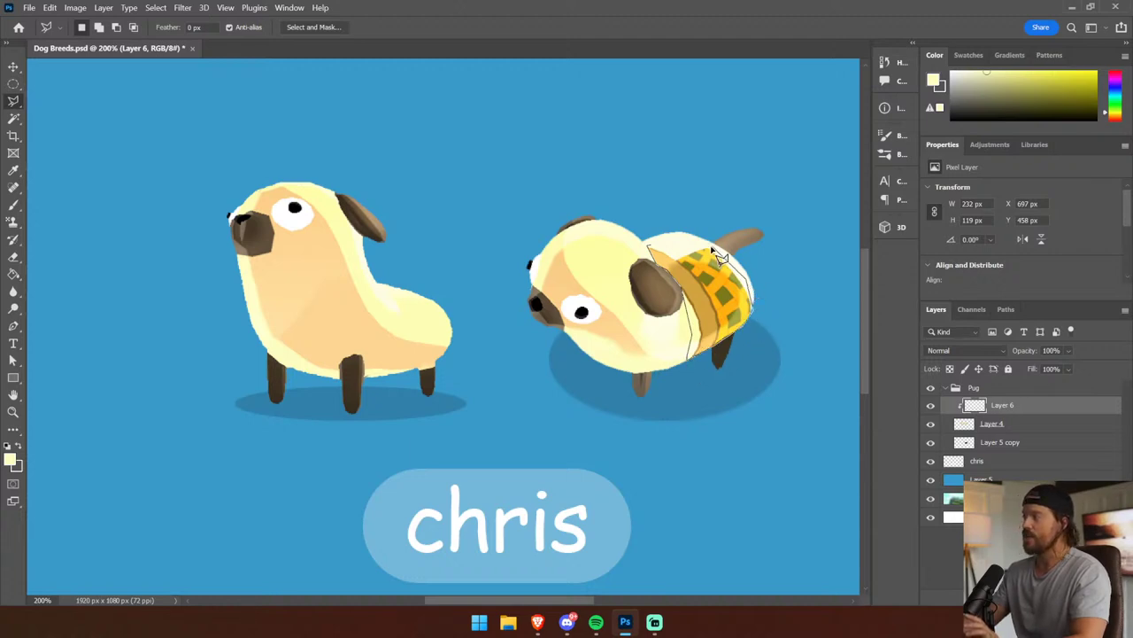
double_click(680, 241)
Sample cream tones from the right pug and brush them over the sweater's plaid stripes.
key("i")
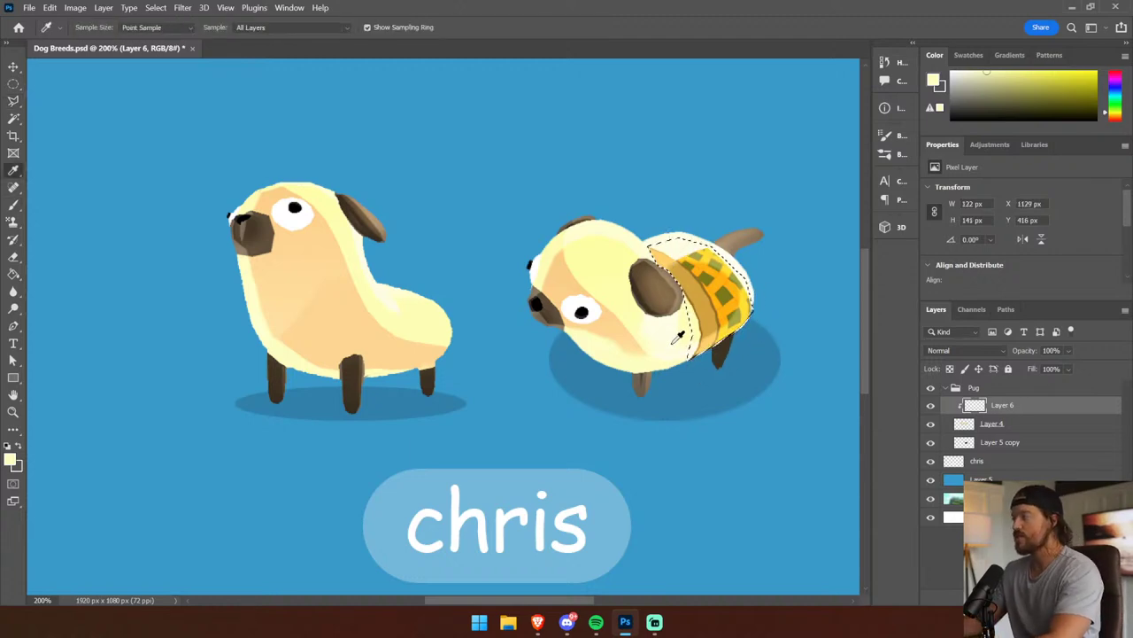
left_click(693, 323)
key("b")
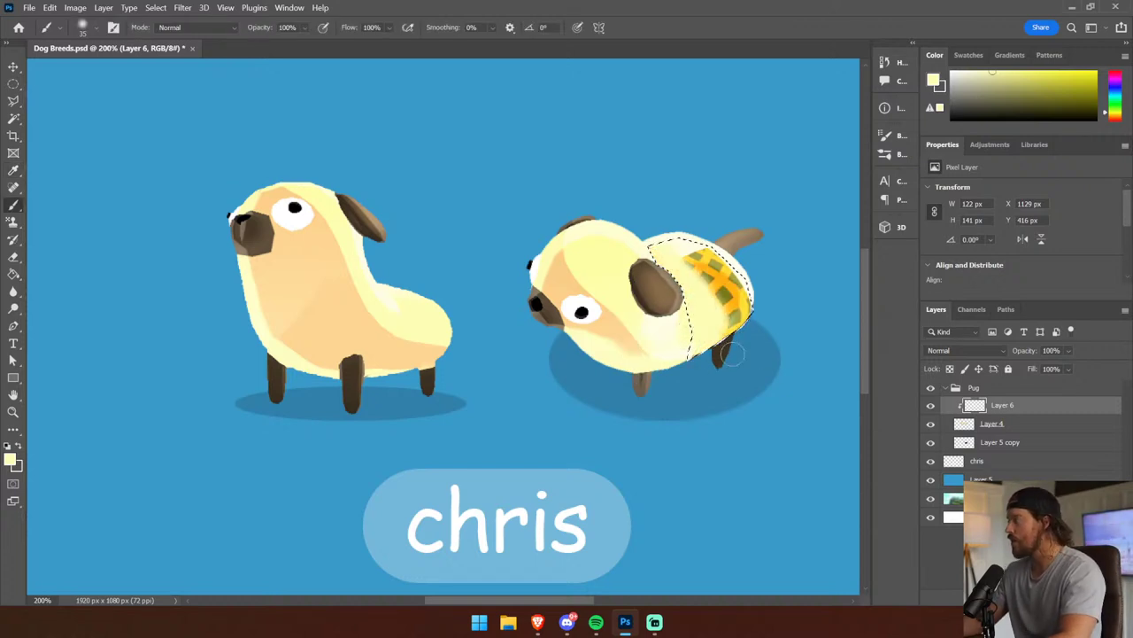
left_click(680, 221, "alt")
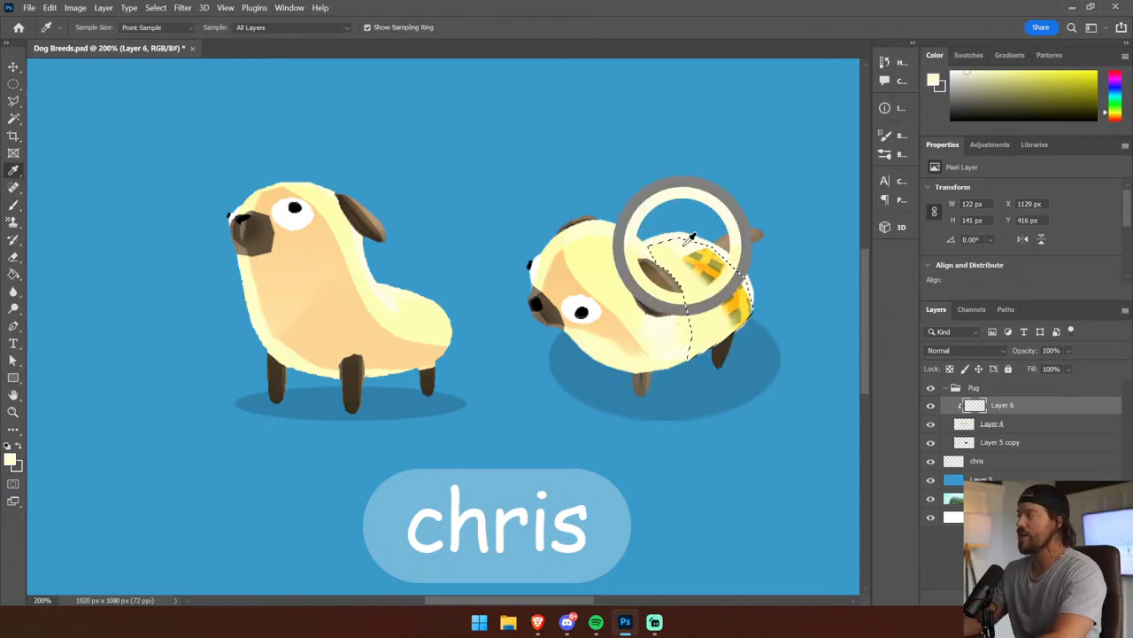
mouse_move(760, 320)
left_mouse_down()
mouse_move(731, 279)
mouse_move(746, 291)
left_mouse_up()
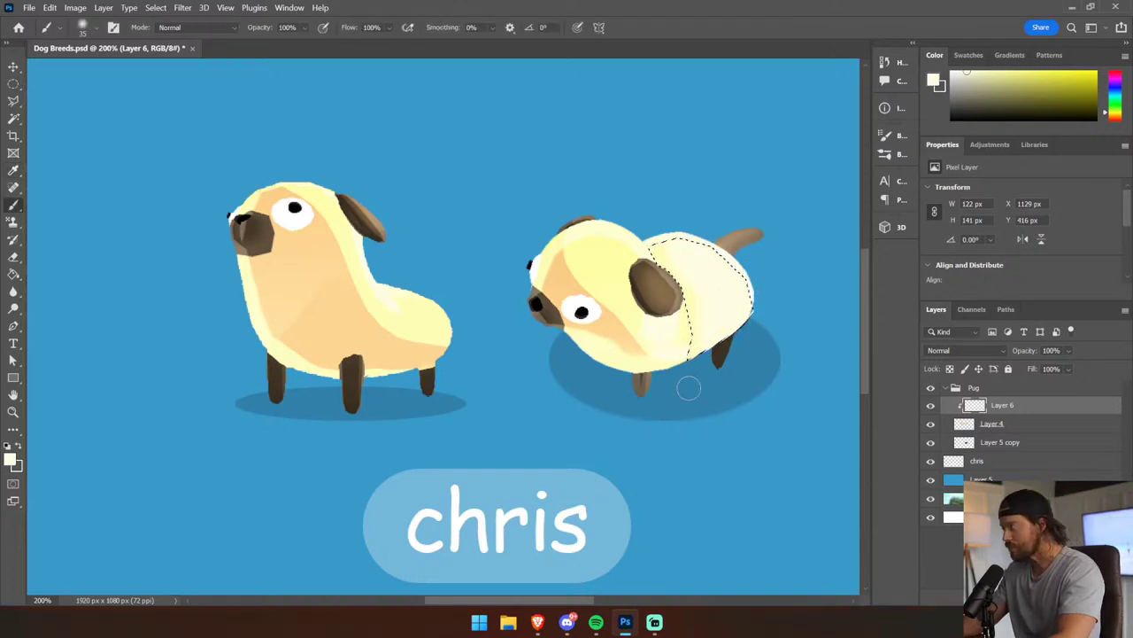
left_click(673, 359, "alt")
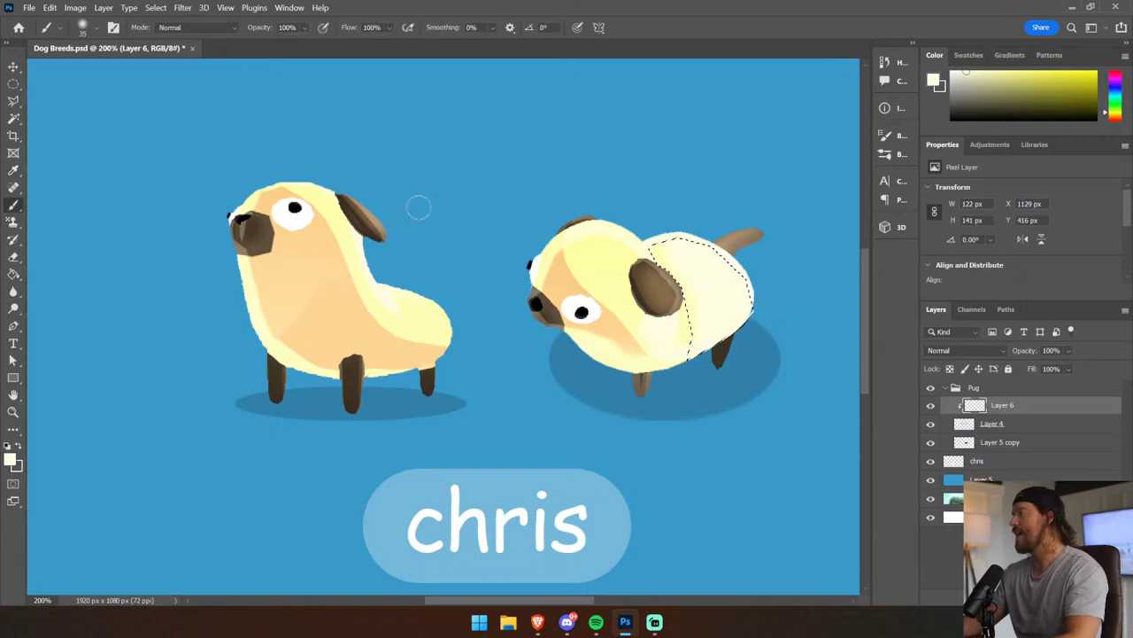
left_click(14, 118)
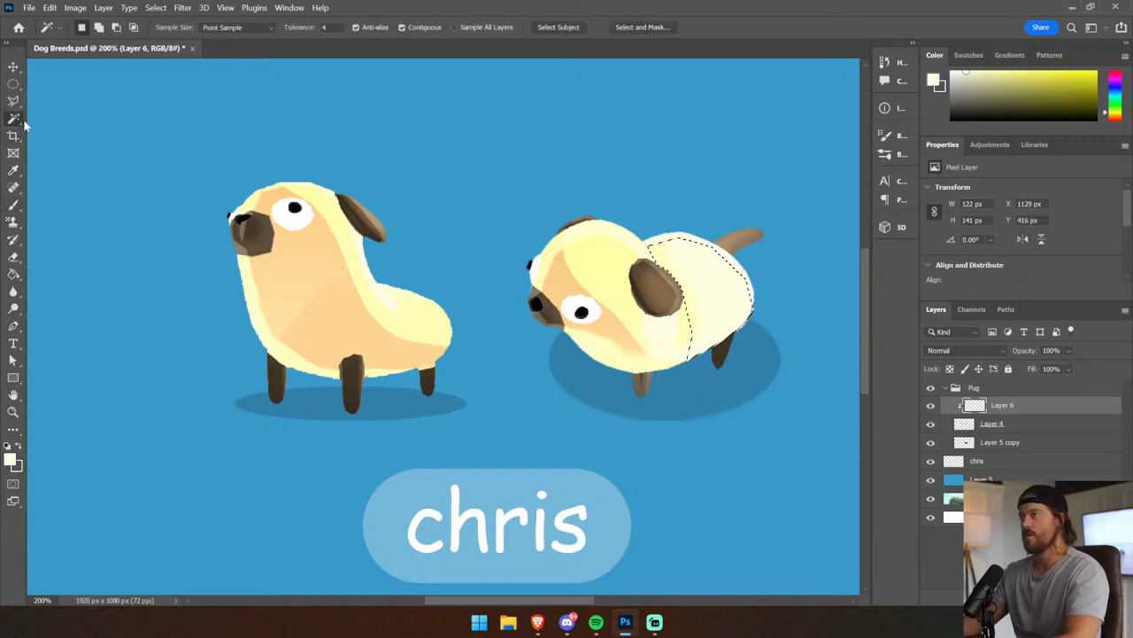
Replace the sweater selection with an outline of the right pug's back behind its ear.
key("ctrl+d")
key("l")
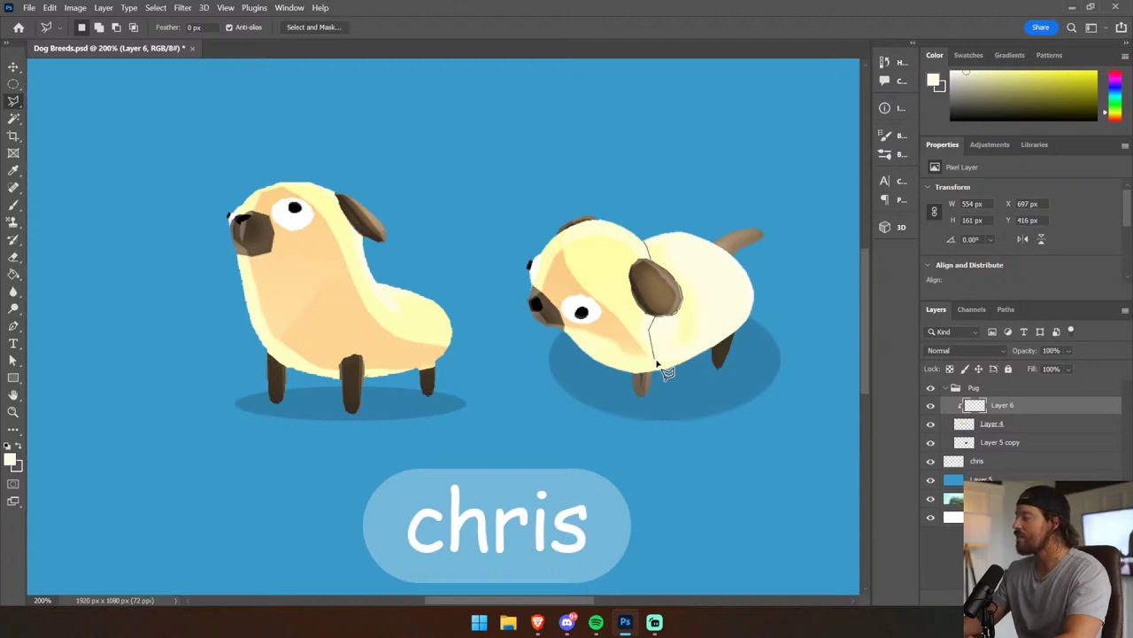
left_click(713, 357)
left_click(750, 316)
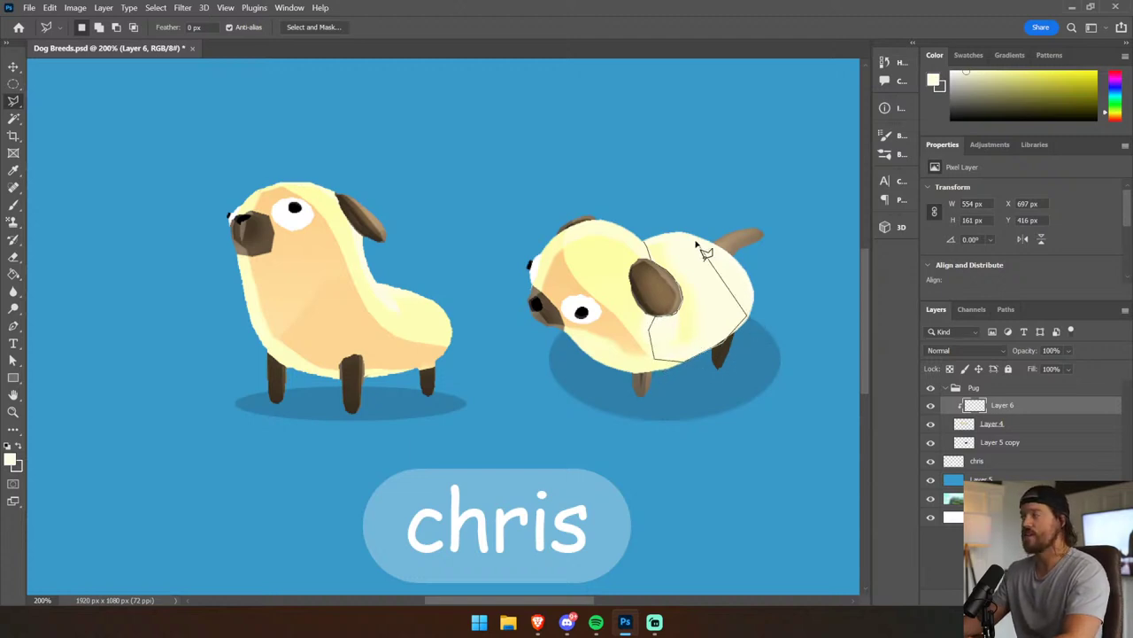
left_click(671, 237)
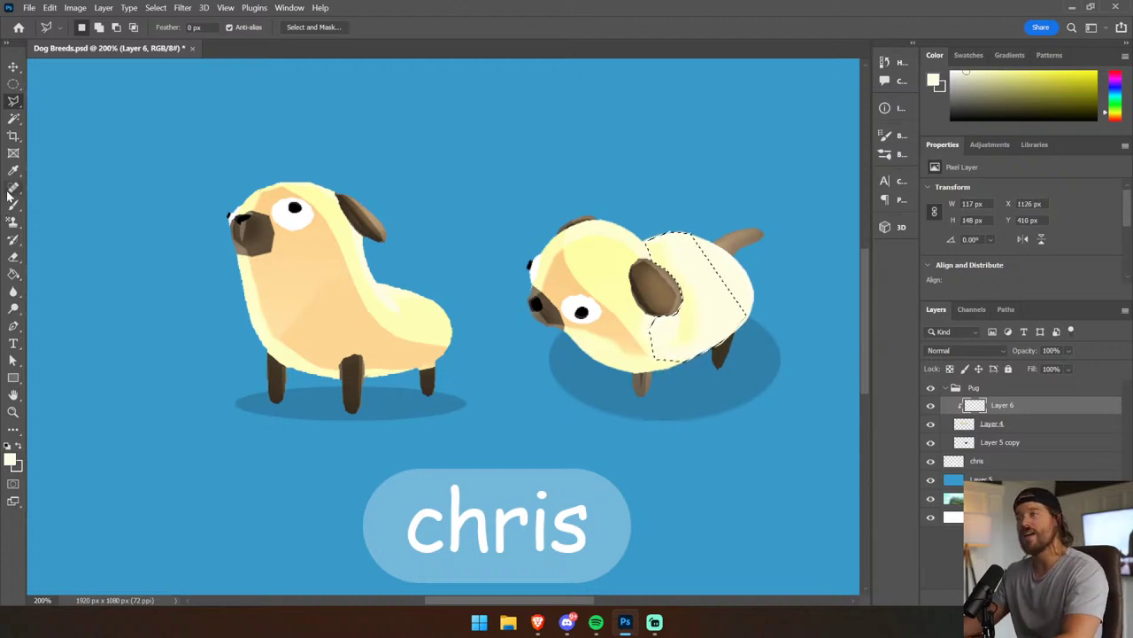
Brush dark brown, picked from the left pug's ear, as shading behind the ear, then deselect.
left_click(13, 205)
left_click(10, 458)
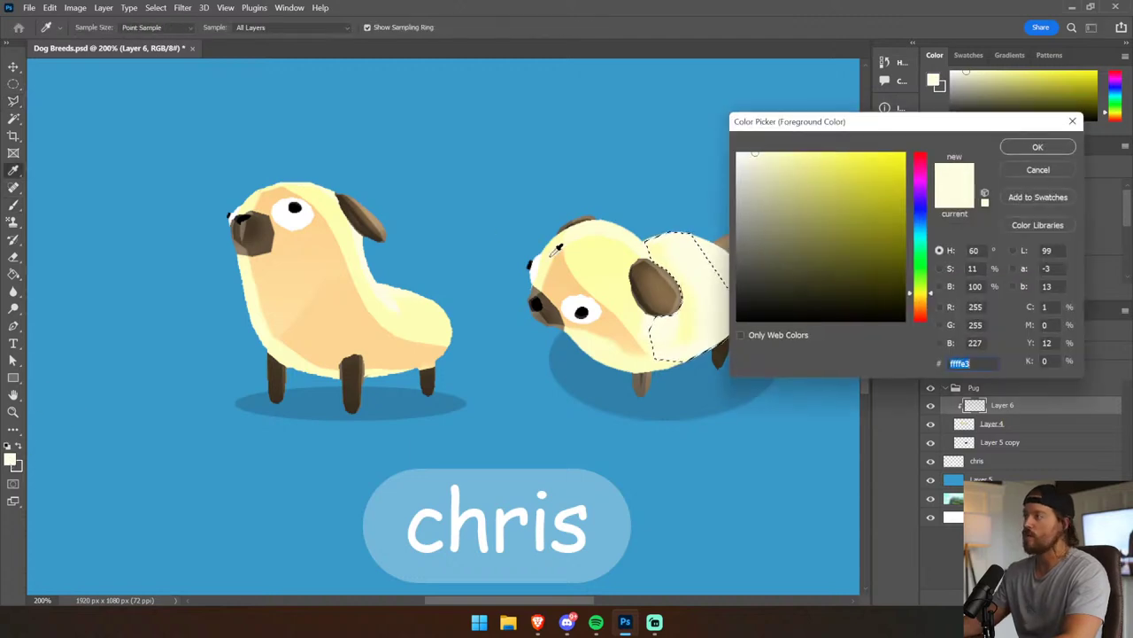
left_click(370, 228)
left_click(1037, 147)
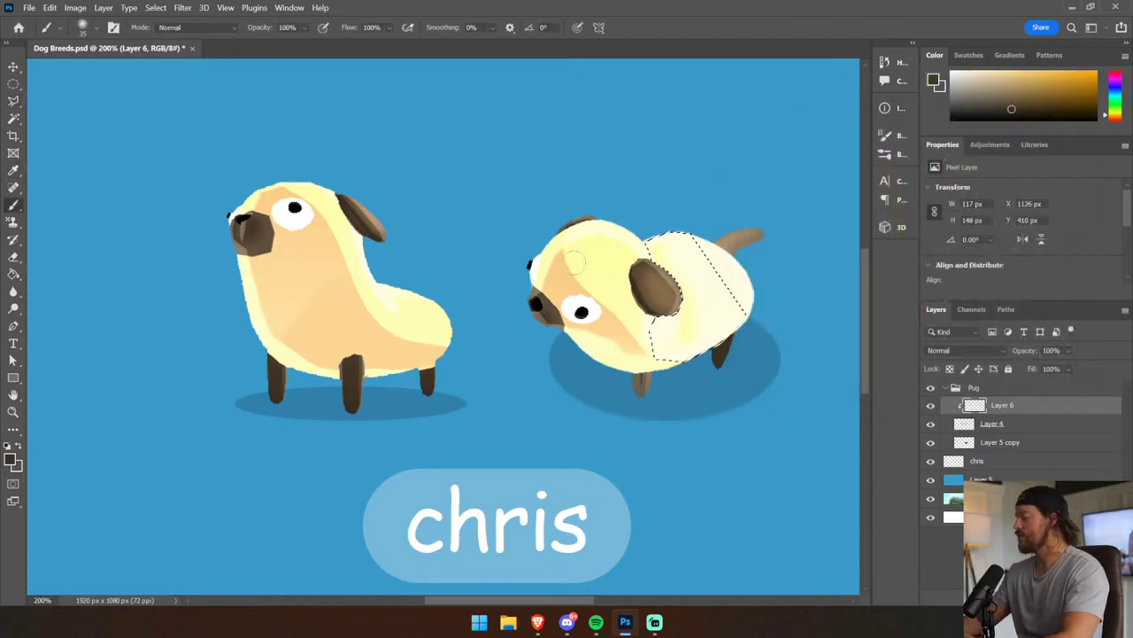
mouse_move(634, 260)
left_mouse_down()
mouse_move(673, 266)
mouse_move(660, 257)
mouse_move(646, 297)
left_mouse_up()
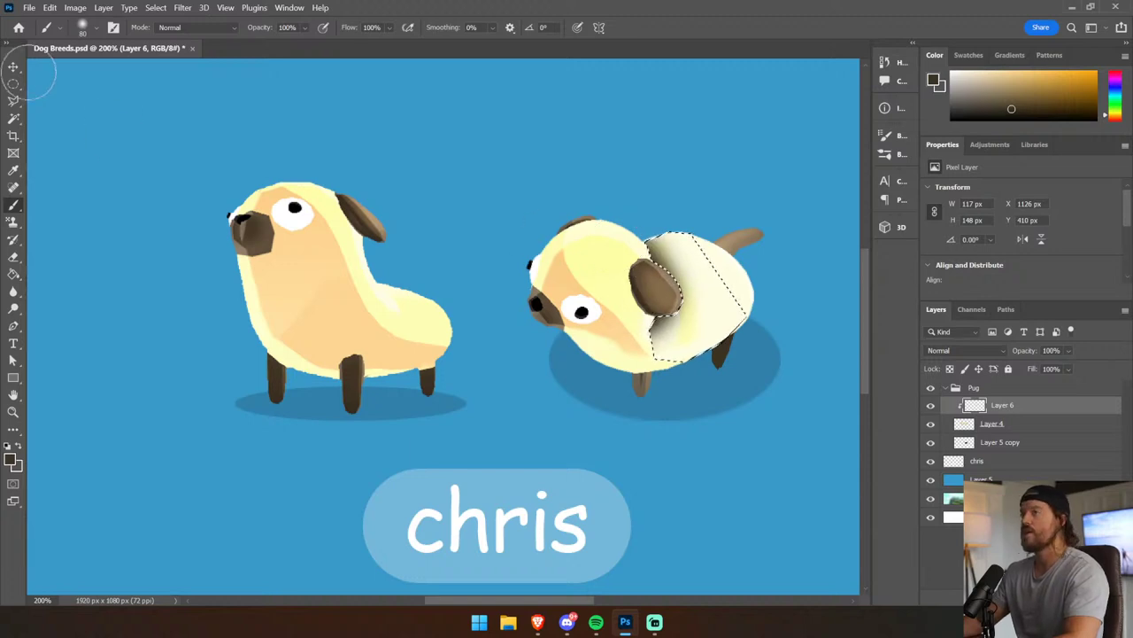
mouse_move(585, 252)
left_mouse_down()
mouse_move(659, 257)
mouse_move(642, 327)
left_mouse_up()
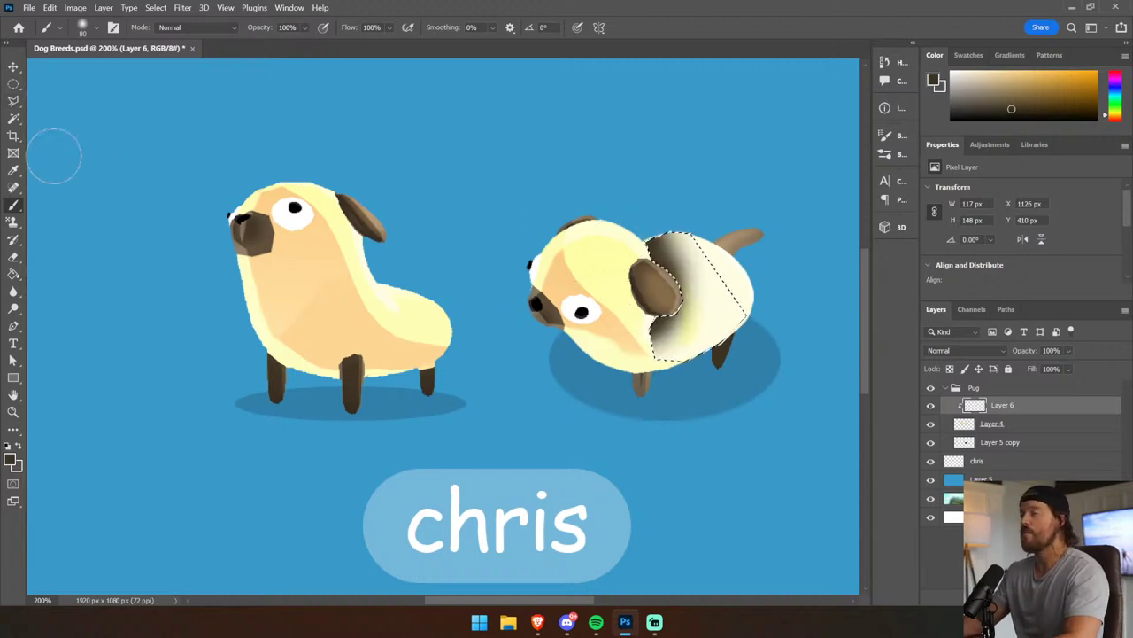
left_click(13, 100)
key("ctrl+d")
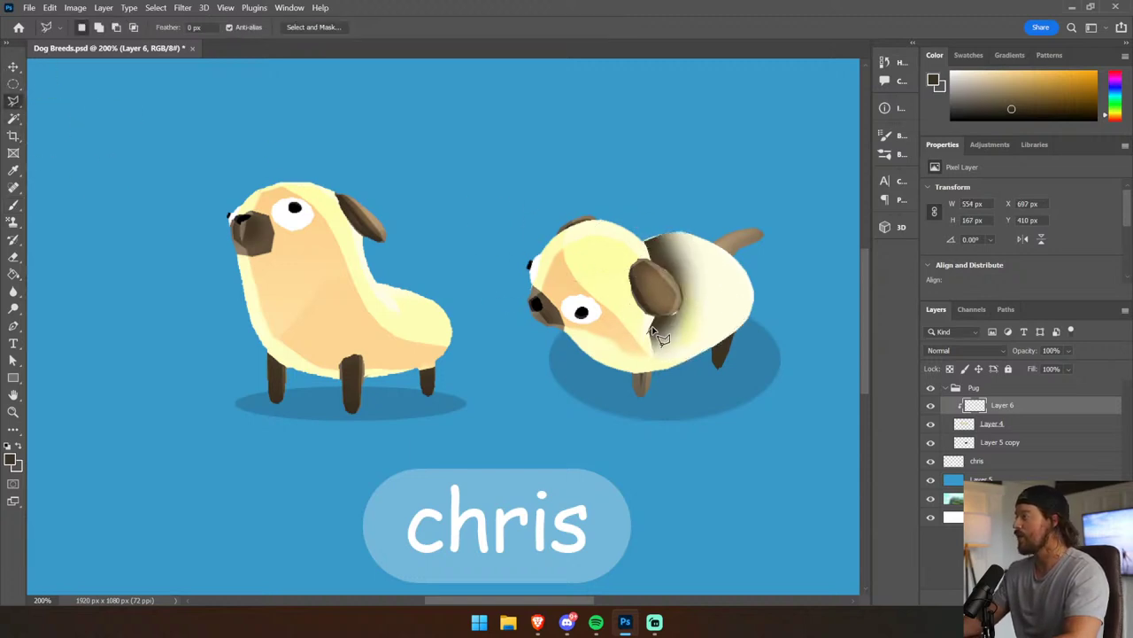
Select the right pug's back past its tail and delete the brown shading there.
left_click(695, 213)
left_click(753, 217)
left_click(822, 330)
left_click(751, 412)
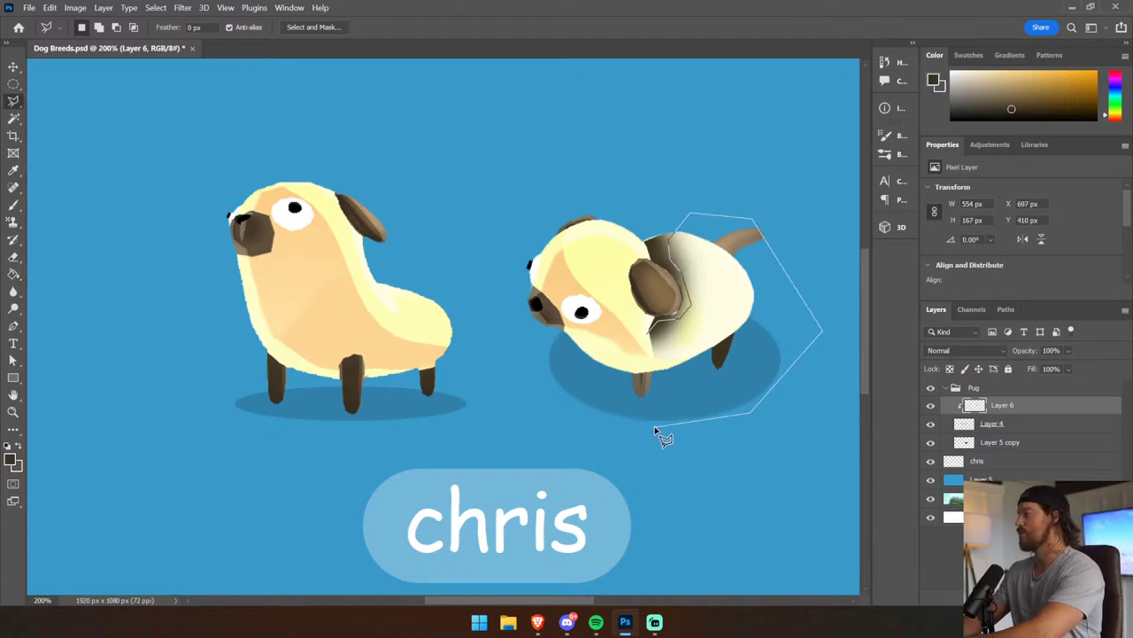
double_click(655, 428)
key("Delete")
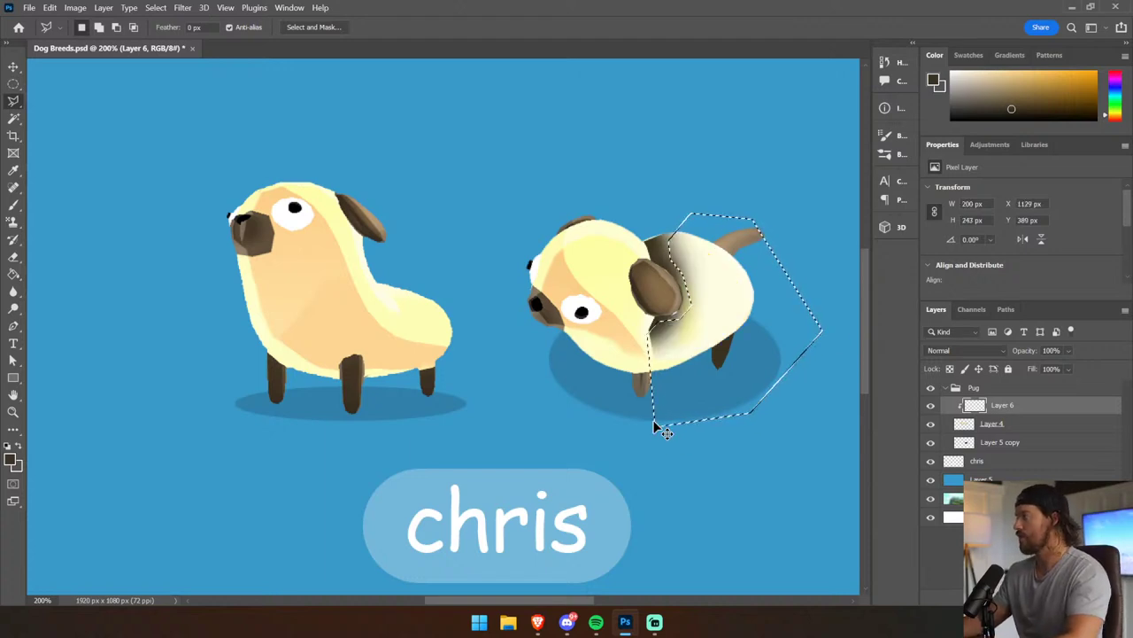
key("ctrl+d")
View the full canvas and toggle Layer 6 off and on to compare with the original sweaters.
key("ctrl+minus")
key("ctrl+minus")
key("ctrl+plus")
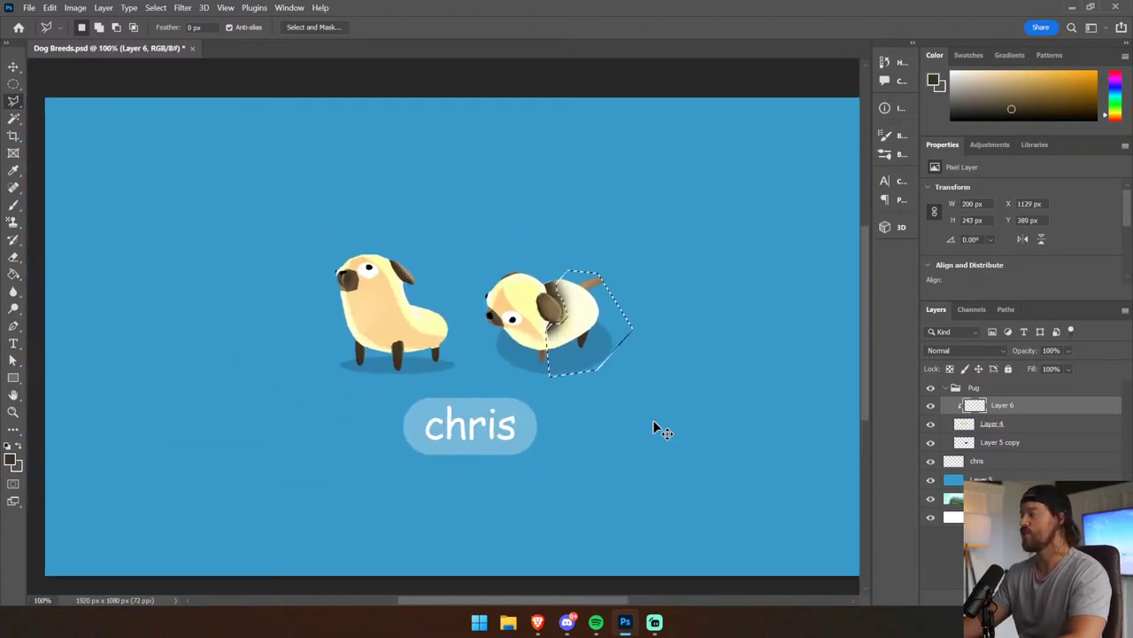
scroll(709, 265, "right", 1)
key("ctrl+shift+d")
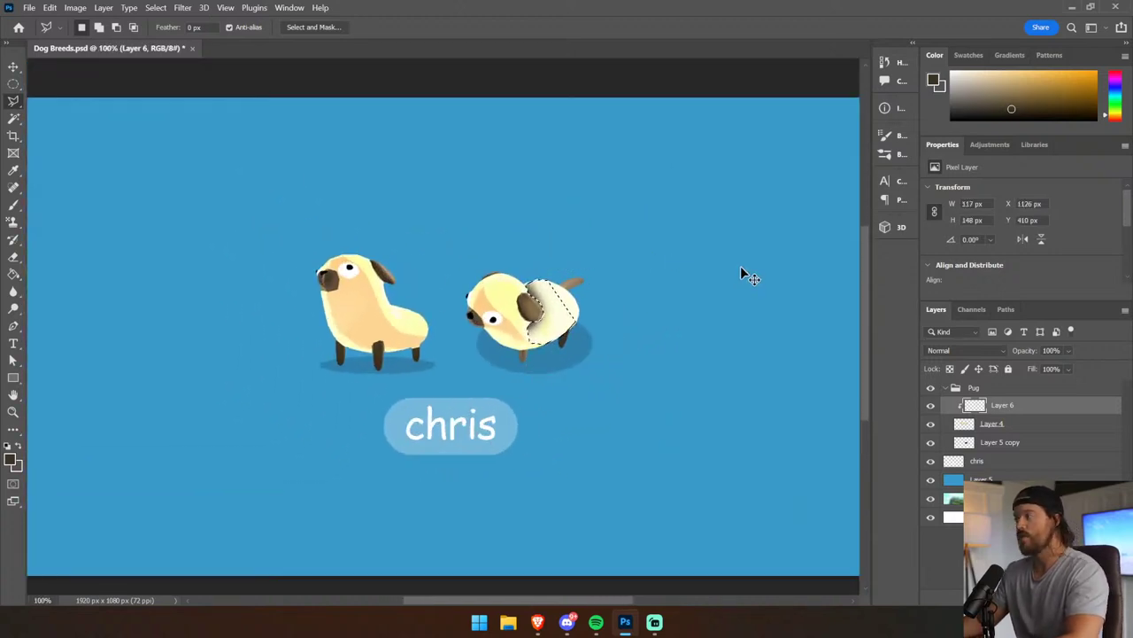
key("ctrl+d")
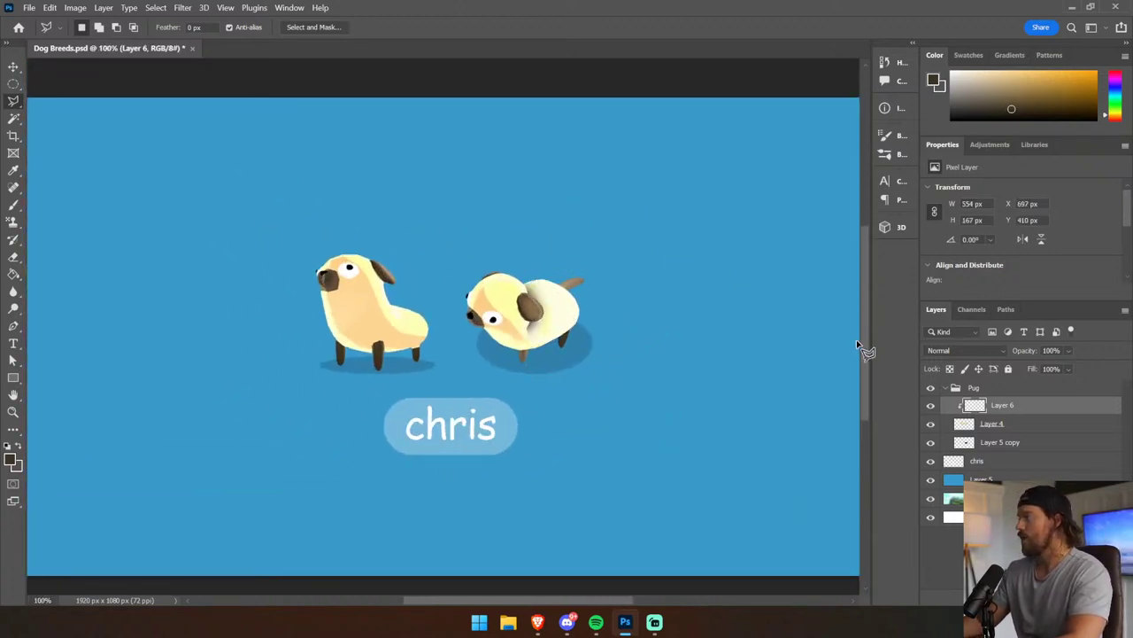
left_click(929, 412)
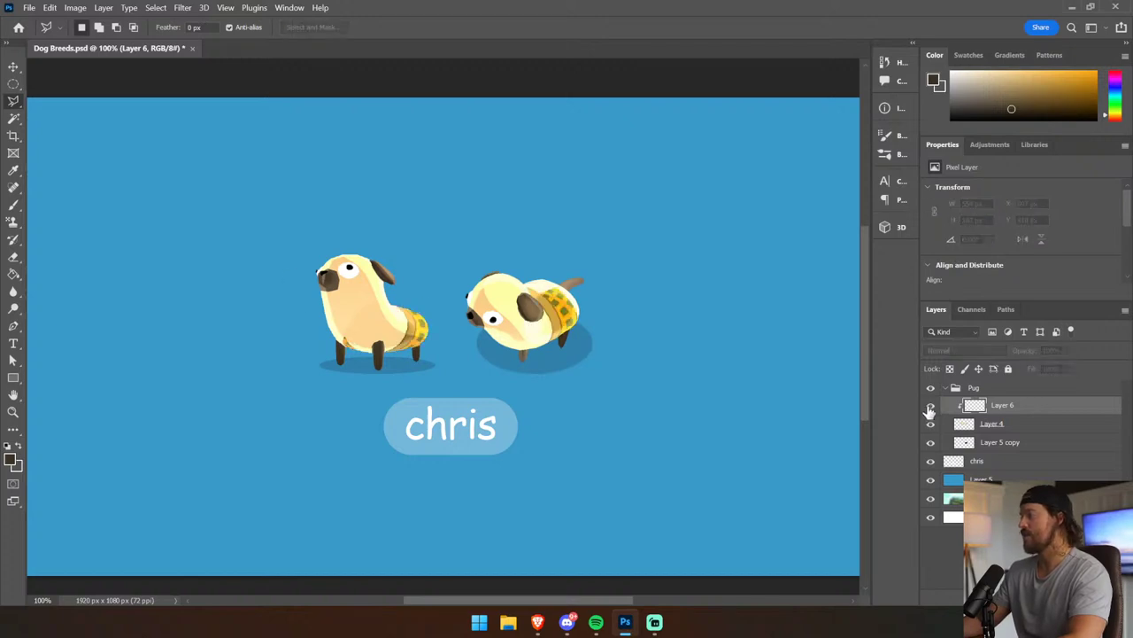
left_click(930, 412)
key("ctrl+shift+d")
key("ctrl+d")
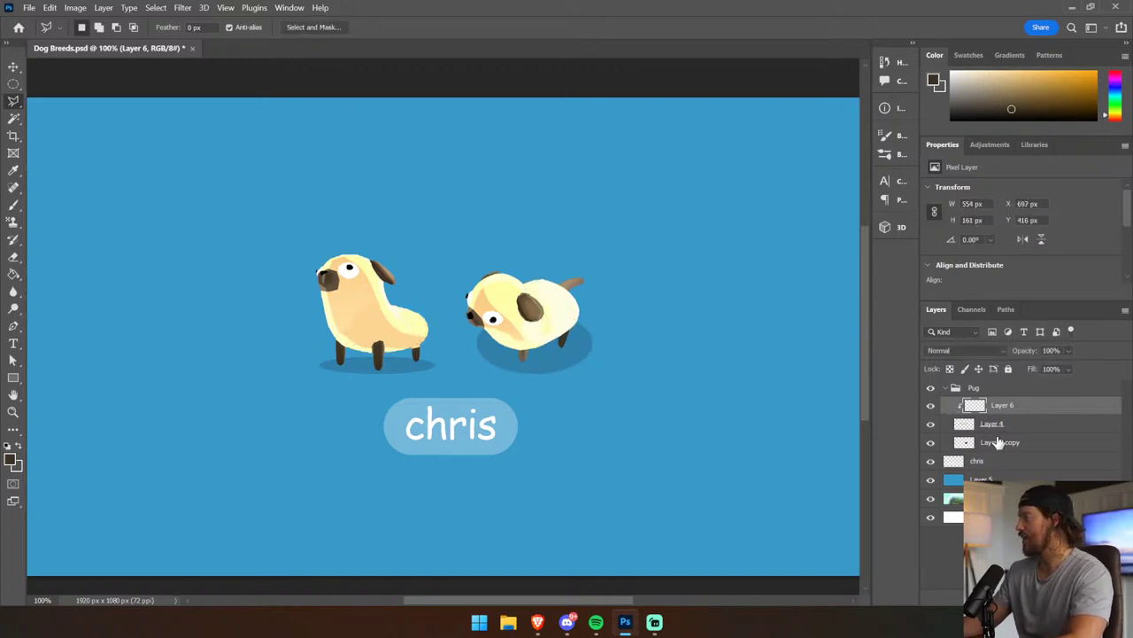